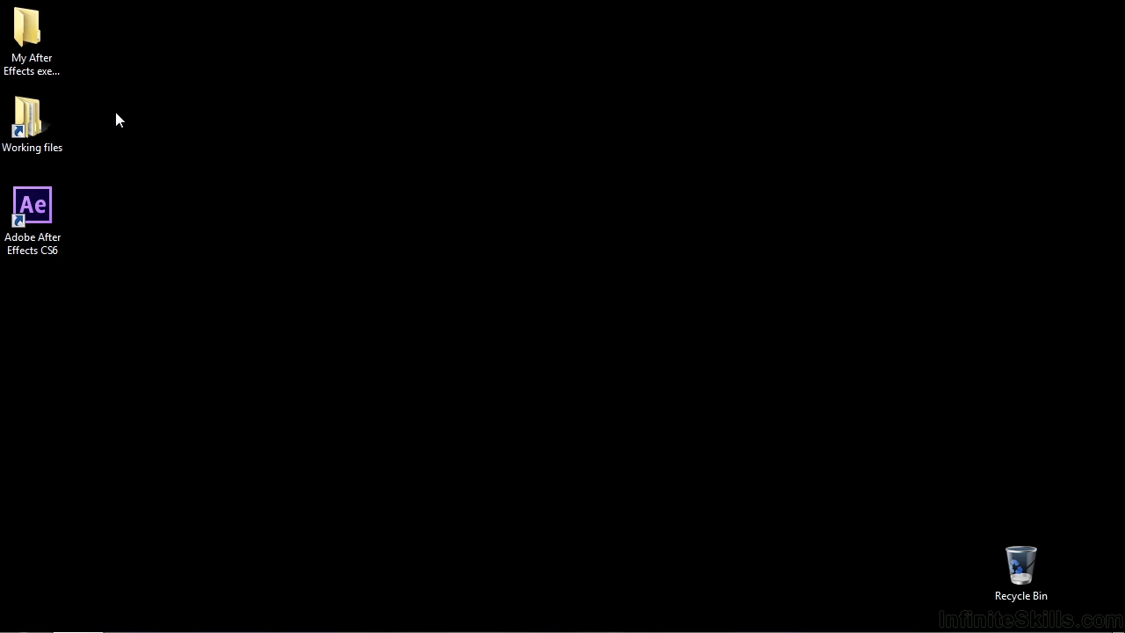
Open the project 1702-3D-animation.aep from the After Effects projects folder inside Working files
{"action": "double_click", "coordinate": [31, 119]}
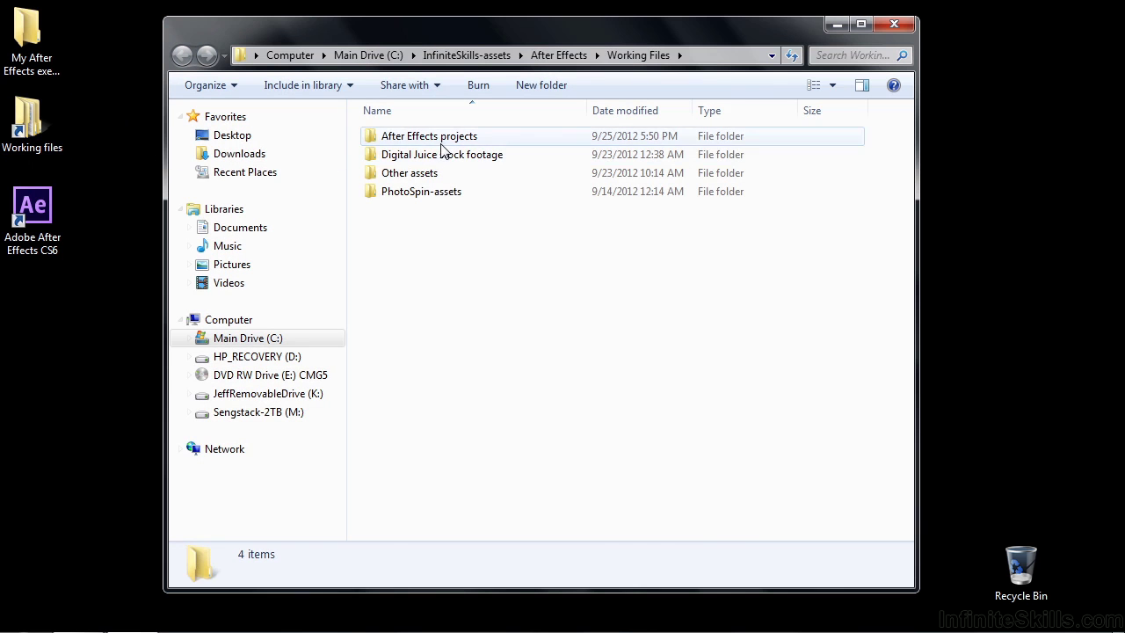
{"action": "double_click", "coordinate": [442, 141]}
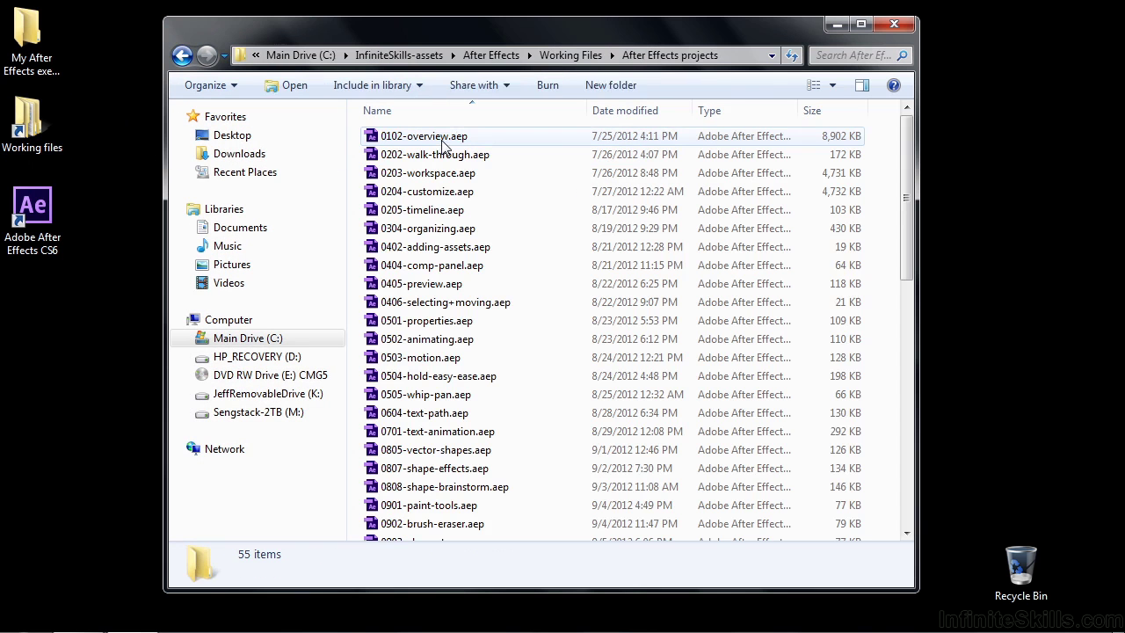
{"action": "scroll", "coordinate": [462, 439], "scroll_direction": "down", "scroll_amount": 10}
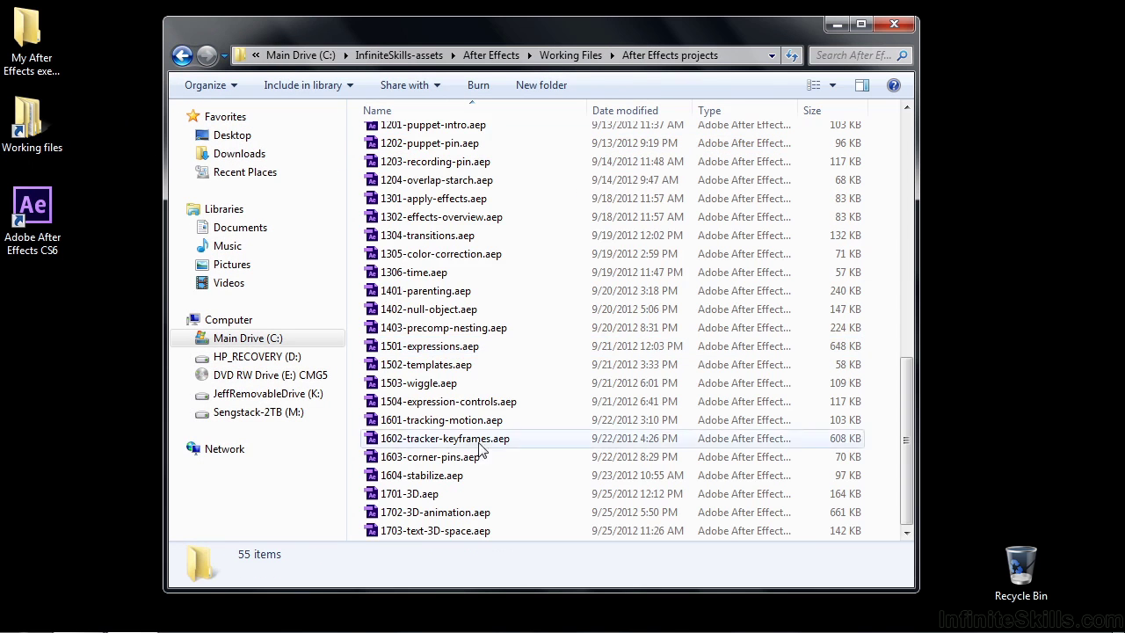
{"action": "double_click", "coordinate": [437, 517]}
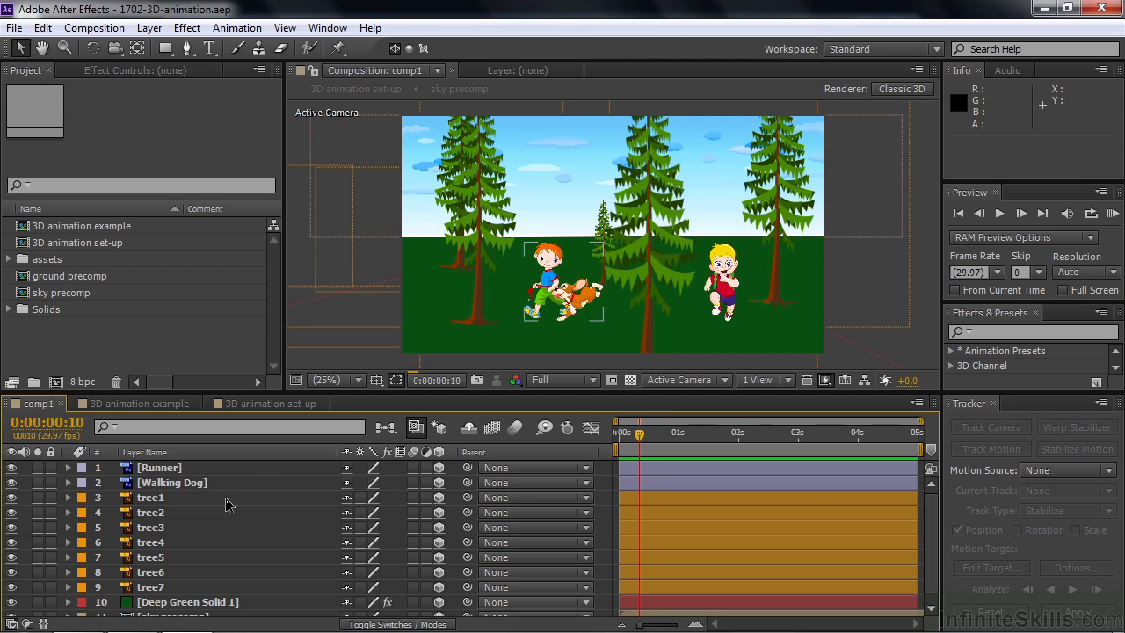
Review the 3D animation example and 3D animation set-up compositions, ending back on comp1
{"action": "left_click", "coordinate": [146, 404]}
{"action": "left_click_drag", "start_coordinate": [491, 432], "coordinate": [466, 431]}
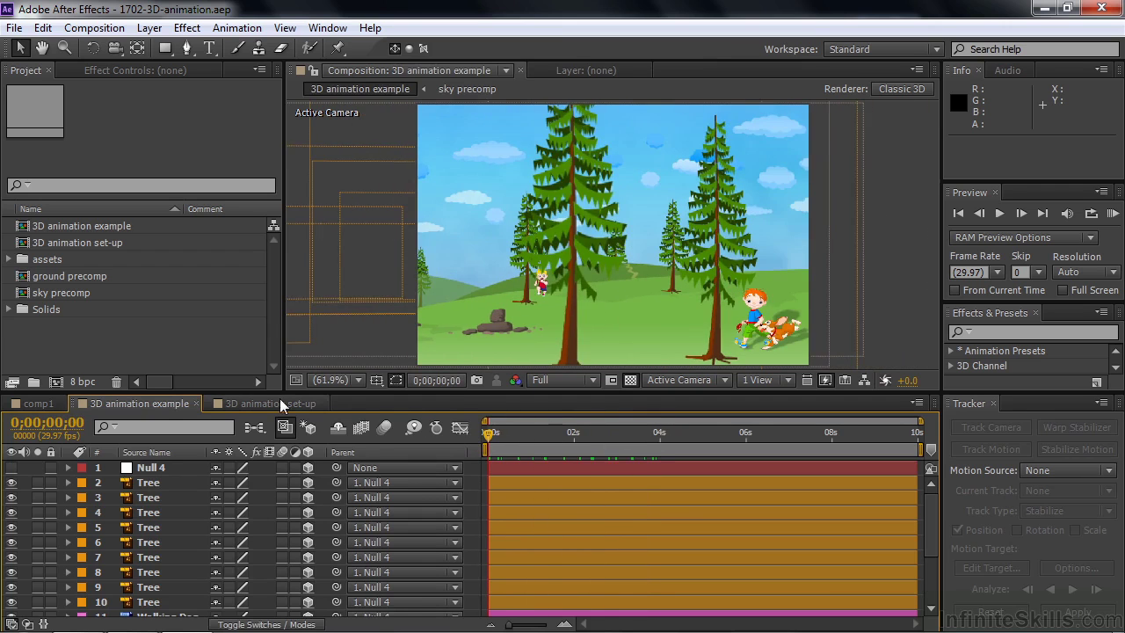
{"action": "left_click", "coordinate": [280, 401]}
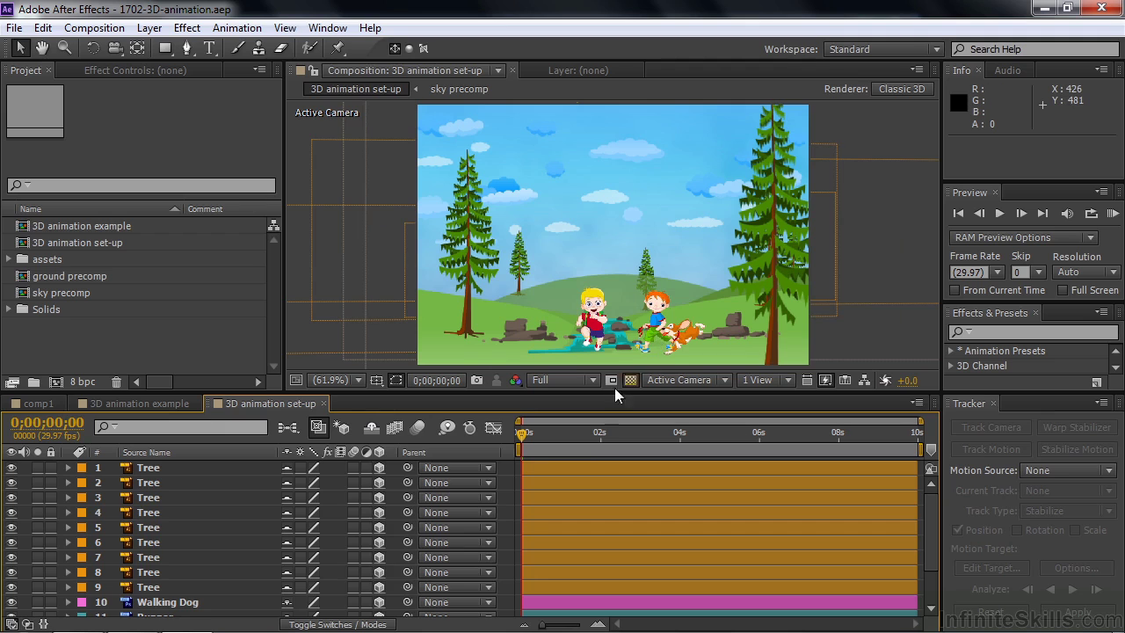
{"action": "left_click", "coordinate": [44, 401]}
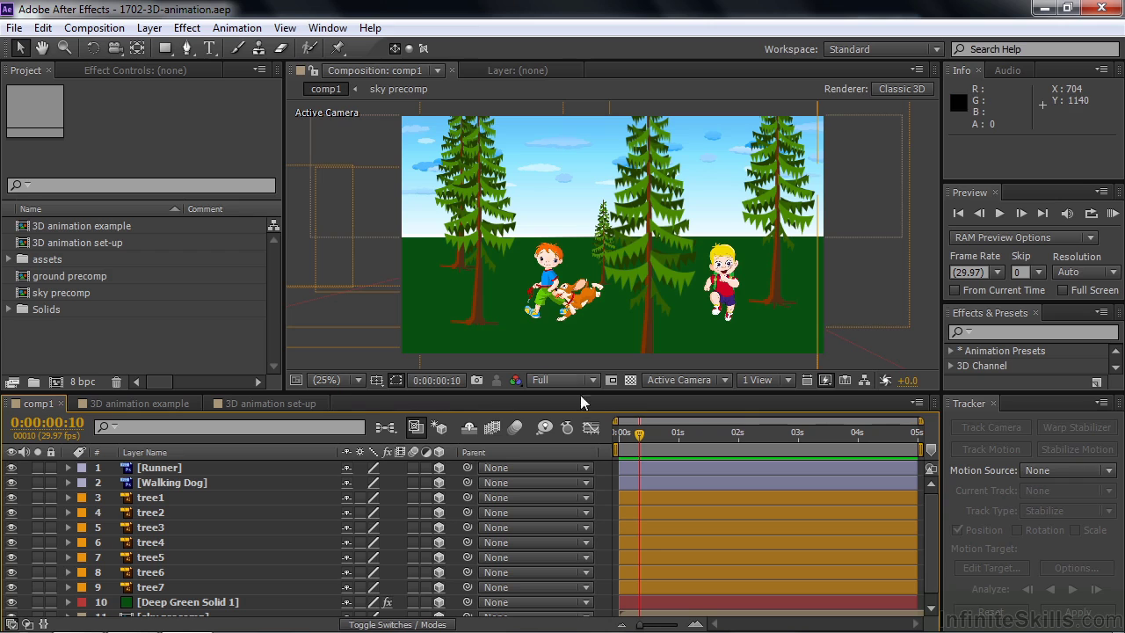
Inspect comp1's 3D layout by orbiting around it in Custom View 1, finishing in the Active Camera view
{"action": "left_click", "coordinate": [726, 380]}
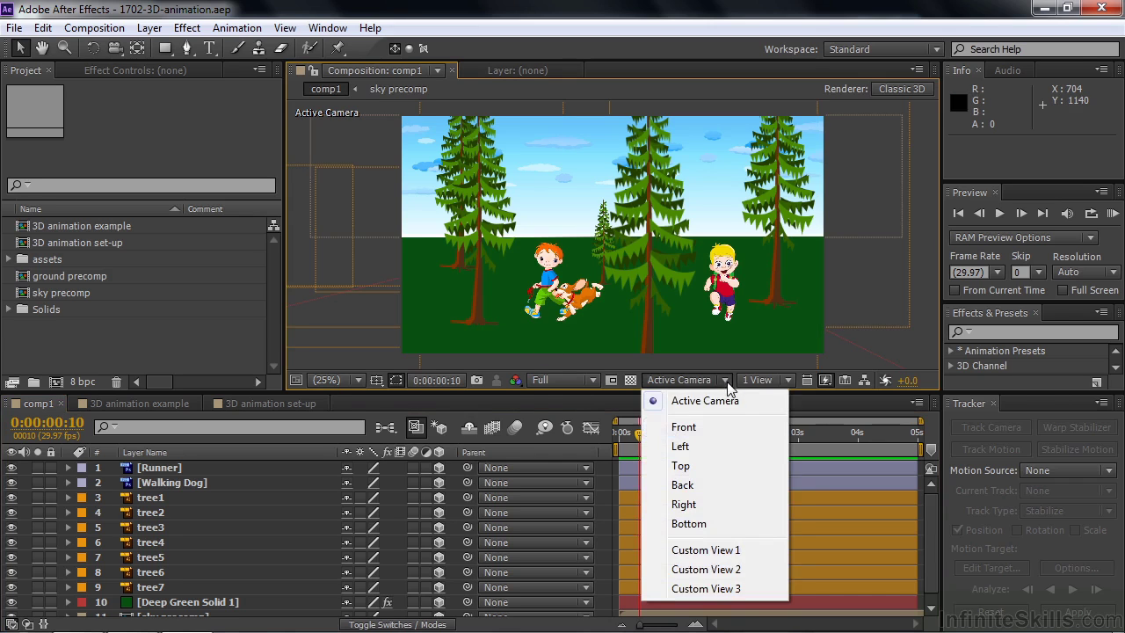
{"action": "left_click", "coordinate": [727, 549]}
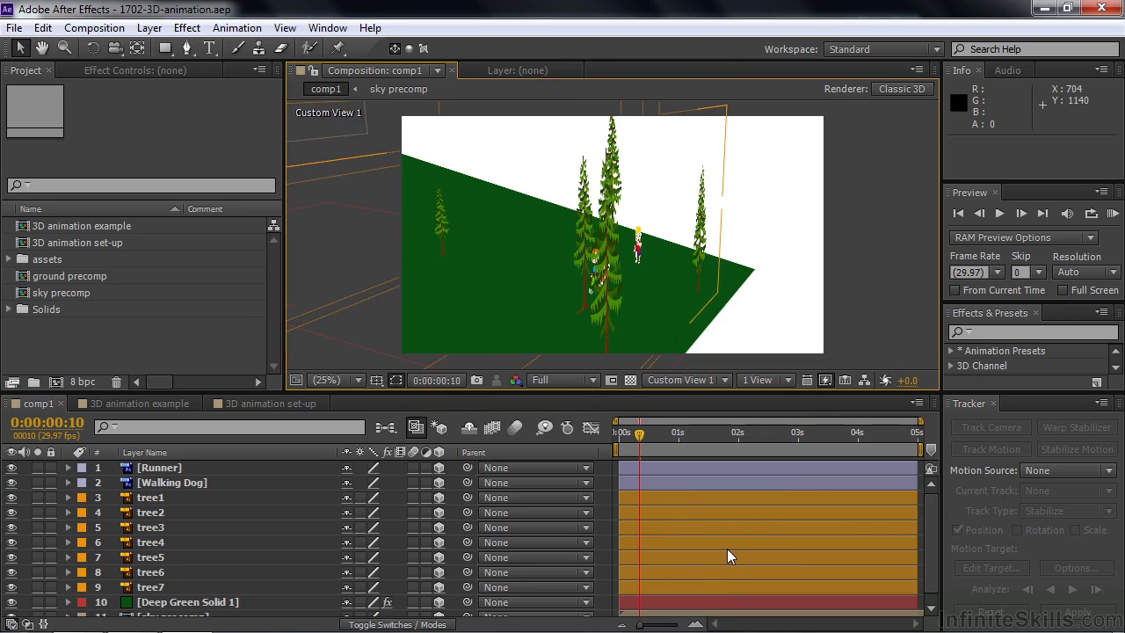
{"action": "left_click", "coordinate": [121, 51]}
{"action": "left_click_drag", "start_coordinate": [535, 276], "coordinate": [467, 271]}
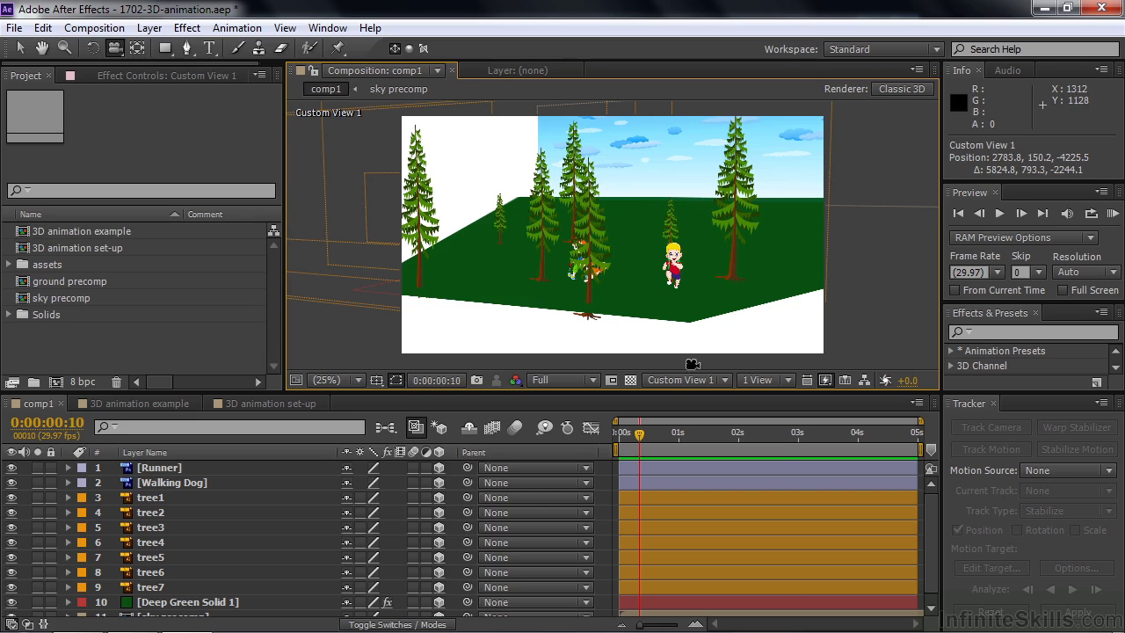
{"action": "left_click", "coordinate": [723, 381]}
{"action": "left_click", "coordinate": [715, 400]}
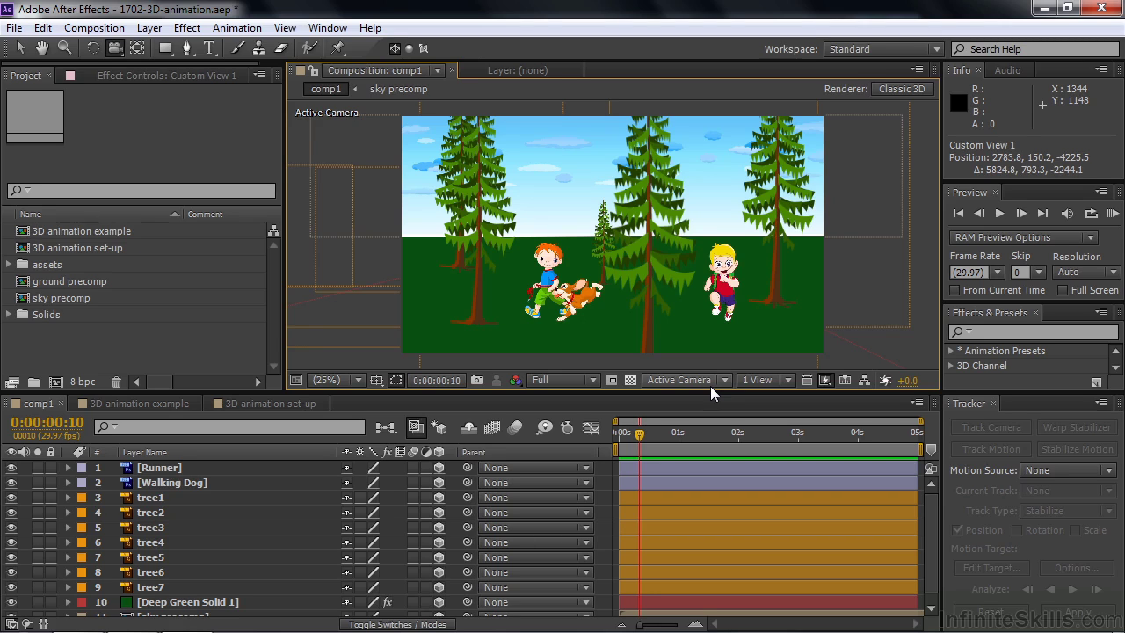
Add a new null object layer to comp1
{"action": "left_click", "coordinate": [149, 30]}
{"action": "mouse_move", "coordinate": [161, 47]}
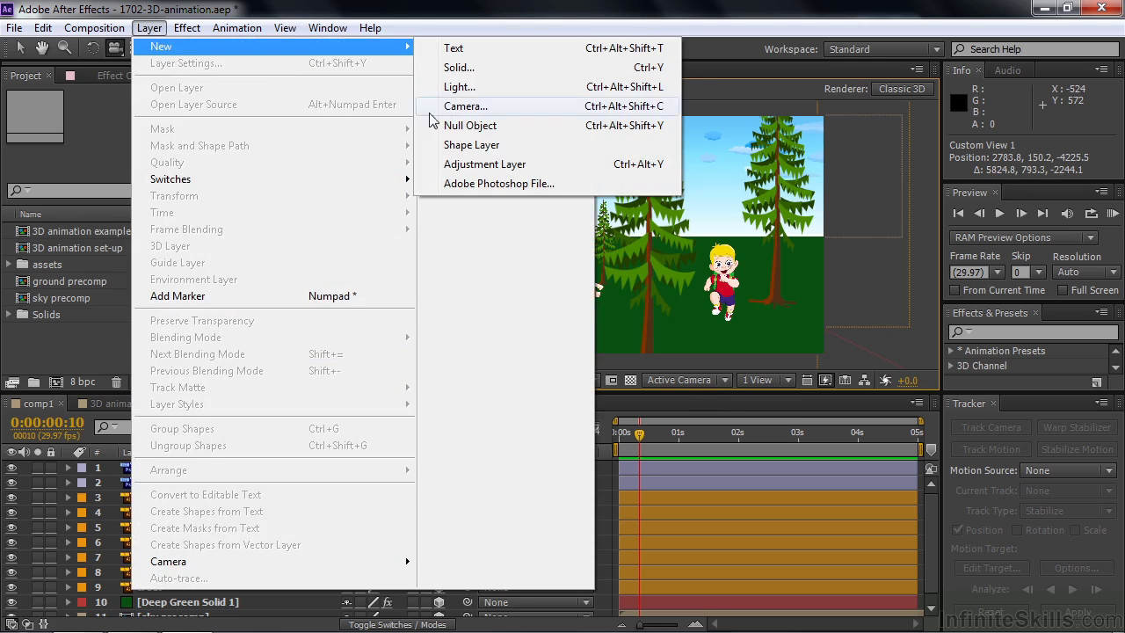
{"action": "left_click", "coordinate": [475, 126]}
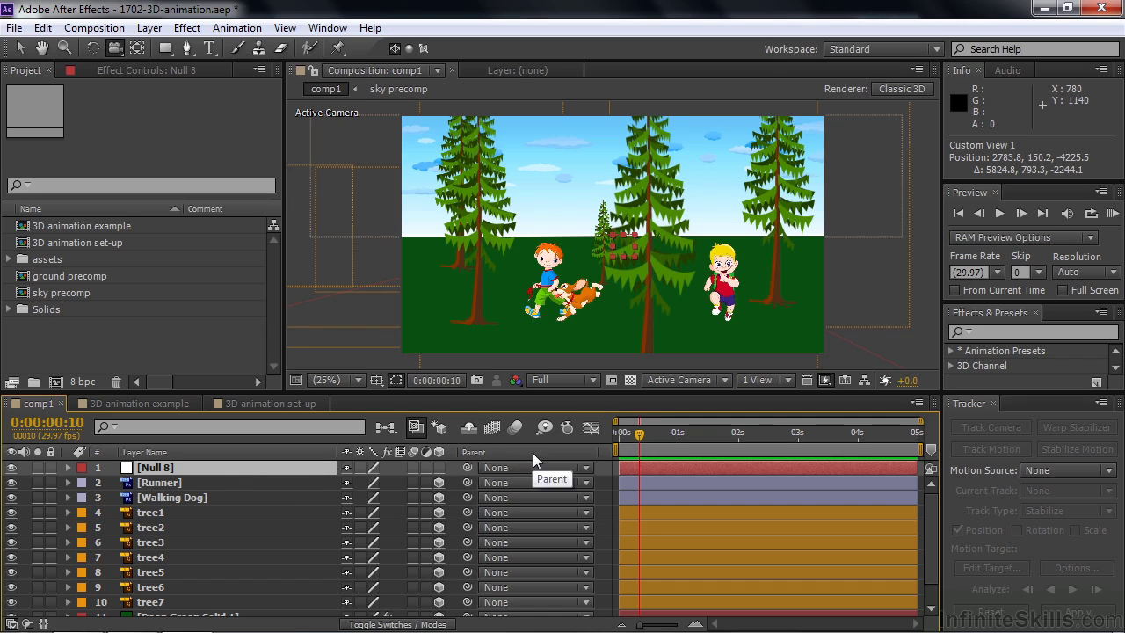
Parent the Runner, Walking Dog, tree1 to tree7 and Deep Green Solid 1 layers to the null, leaving all layers deselected
{"action": "left_click", "coordinate": [171, 483]}
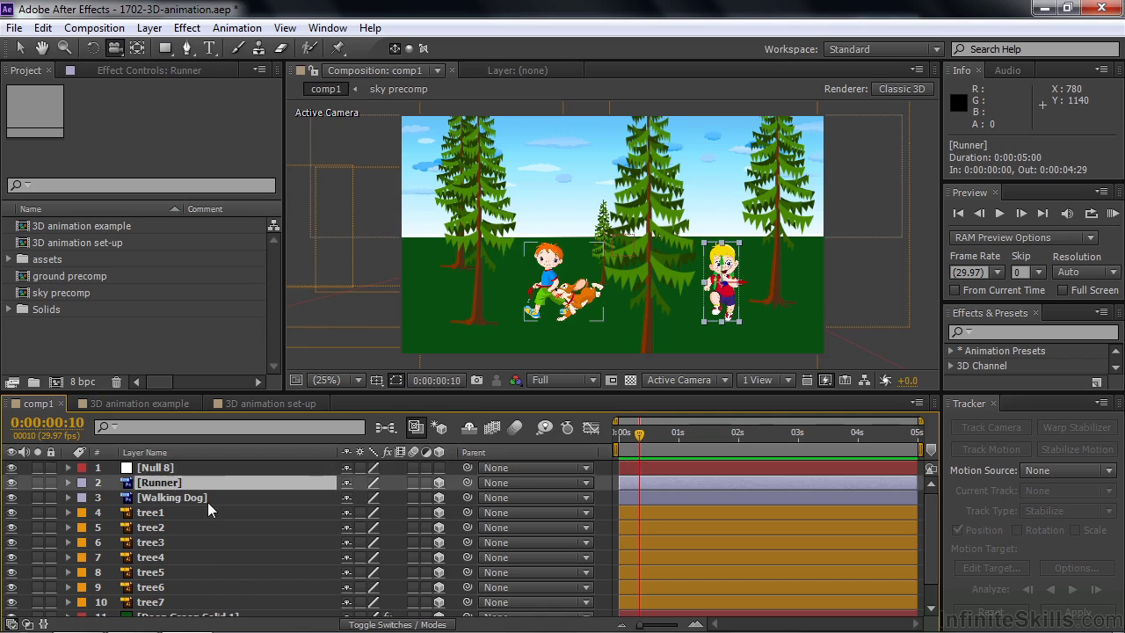
{"action": "scroll", "coordinate": [194, 531], "scroll_direction": "down", "scroll_amount": 1}
{"action": "left_click", "coordinate": [176, 593], "text": "shift"}
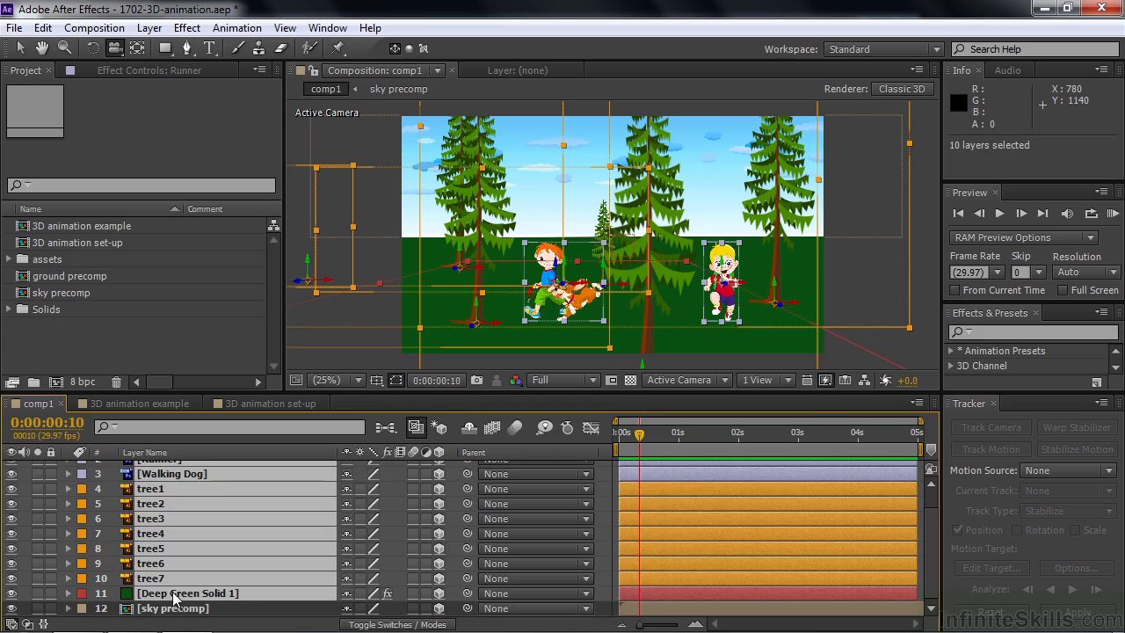
{"action": "scroll", "coordinate": [368, 547], "scroll_direction": "up", "scroll_amount": 1}
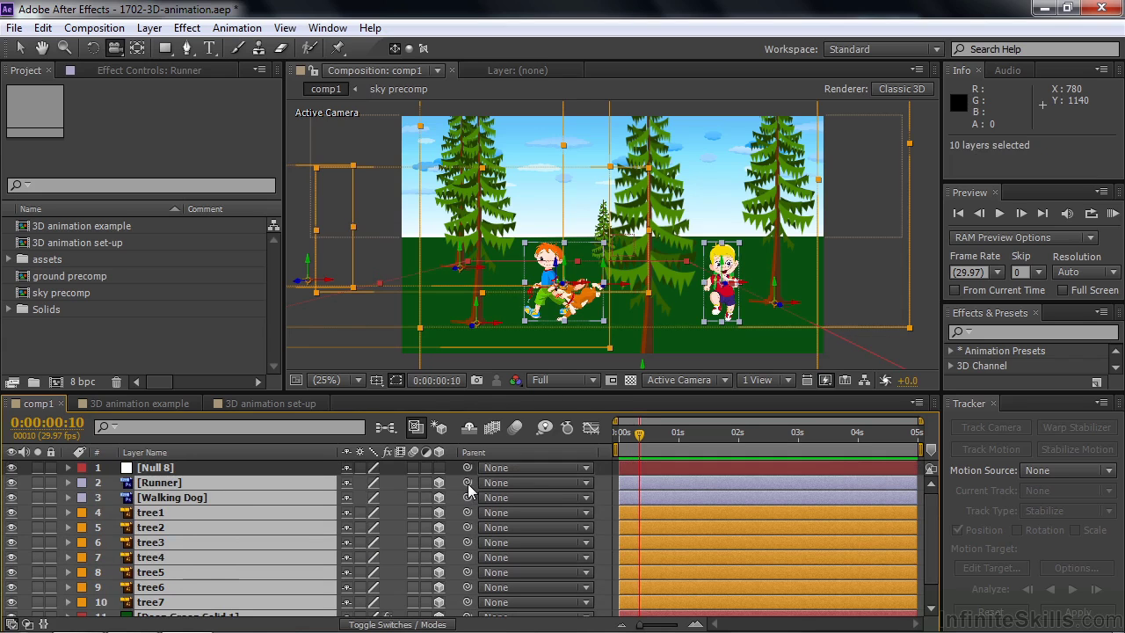
{"action": "left_click_drag", "start_coordinate": [466, 482], "coordinate": [221, 467]}
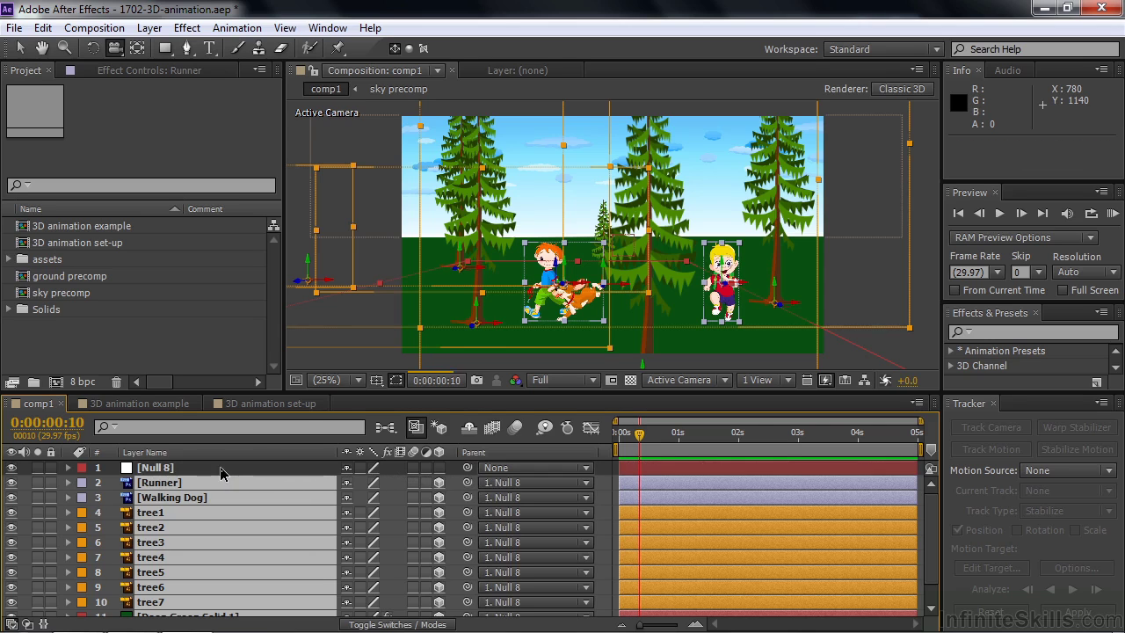
{"action": "scroll", "coordinate": [262, 510], "scroll_direction": "down", "scroll_amount": 1}
{"action": "scroll", "coordinate": [262, 510], "scroll_direction": "up", "scroll_amount": 1}
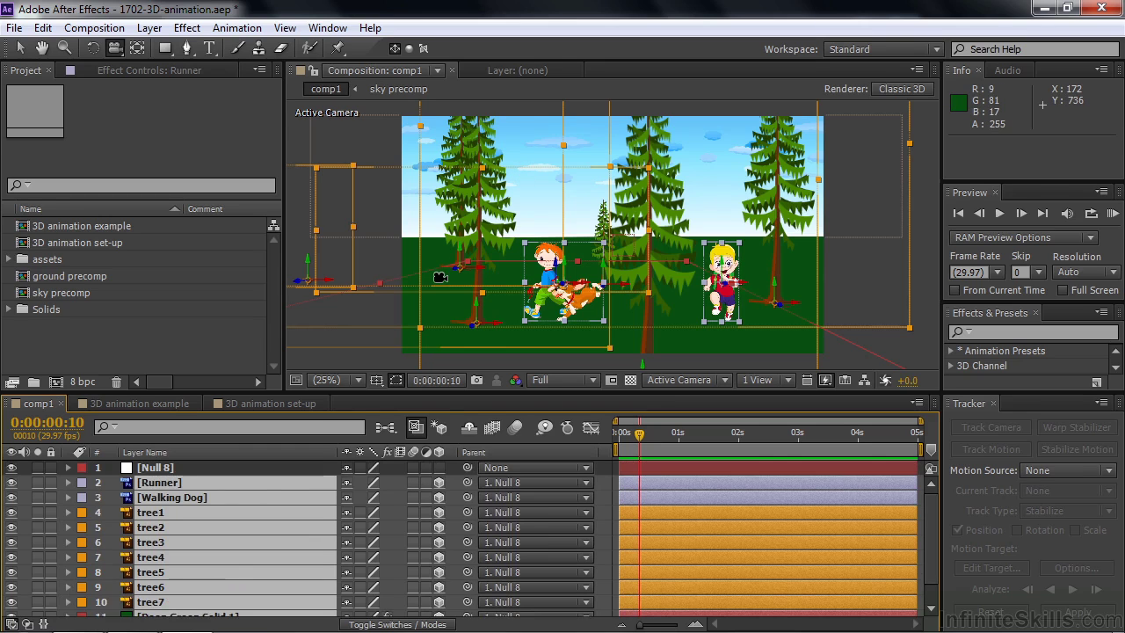
{"action": "key", "text": "F2"}
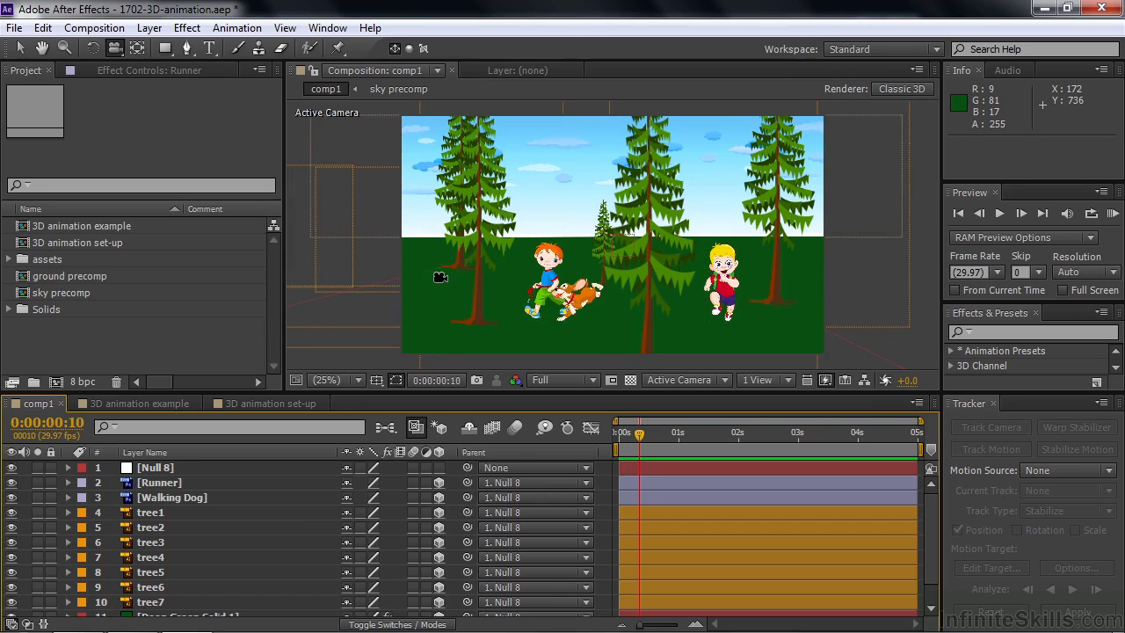
Make the null a 3D layer and move it along its X axis to about position 736, 540, 0
{"action": "left_click", "coordinate": [163, 472]}
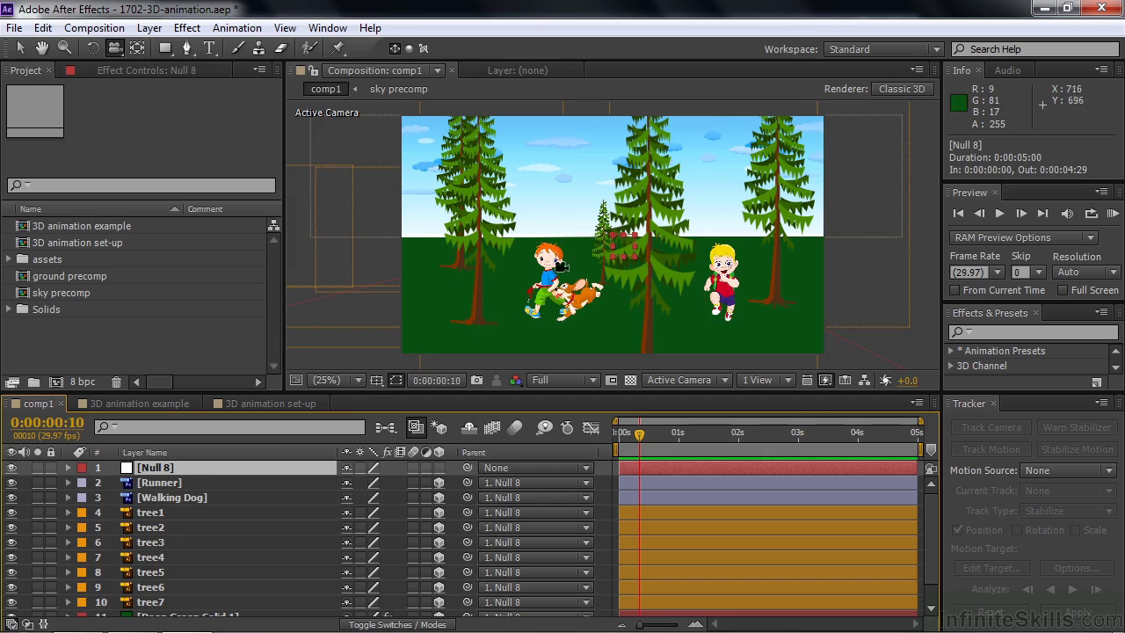
{"action": "key", "text": "v"}
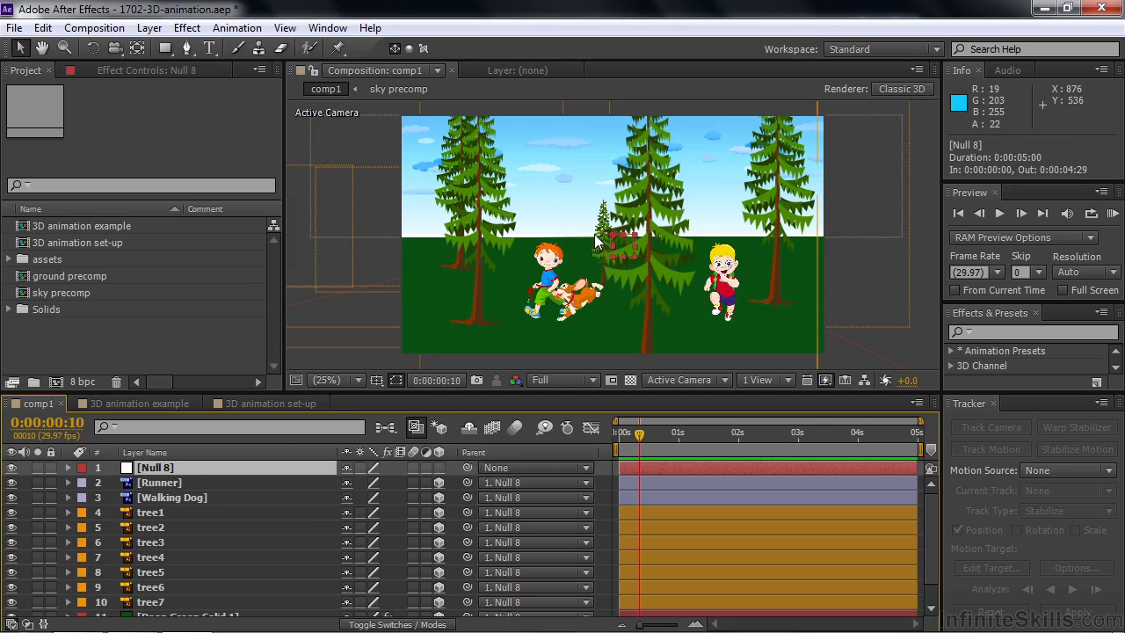
{"action": "left_click", "coordinate": [439, 468]}
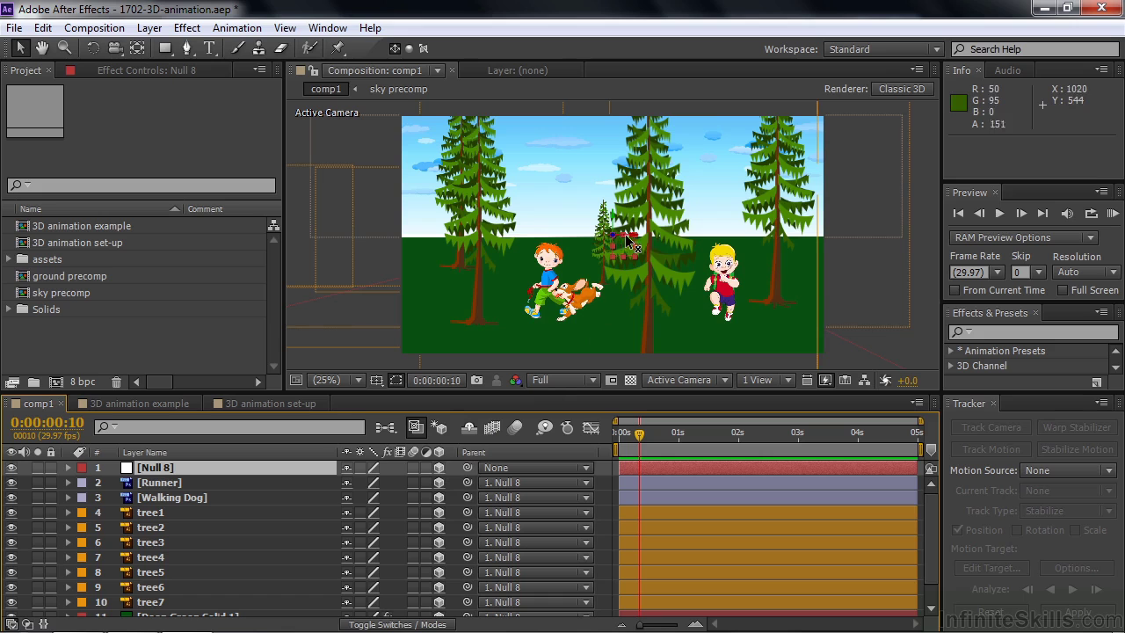
{"action": "left_click_drag", "start_coordinate": [633, 239], "coordinate": [623, 259]}
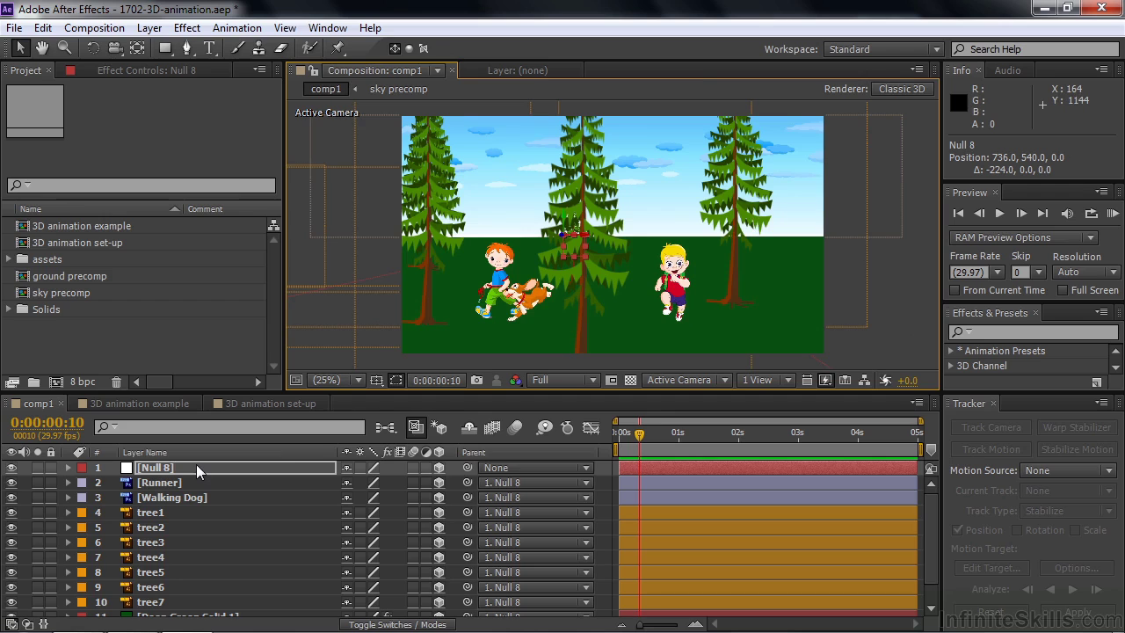
Keyframe the null's Position at 0:00:00:10, and at 0:00:04:26 move it horizontally to about 2092, 540, 0
{"action": "key", "text": "p"}
{"action": "left_click", "coordinate": [113, 482]}
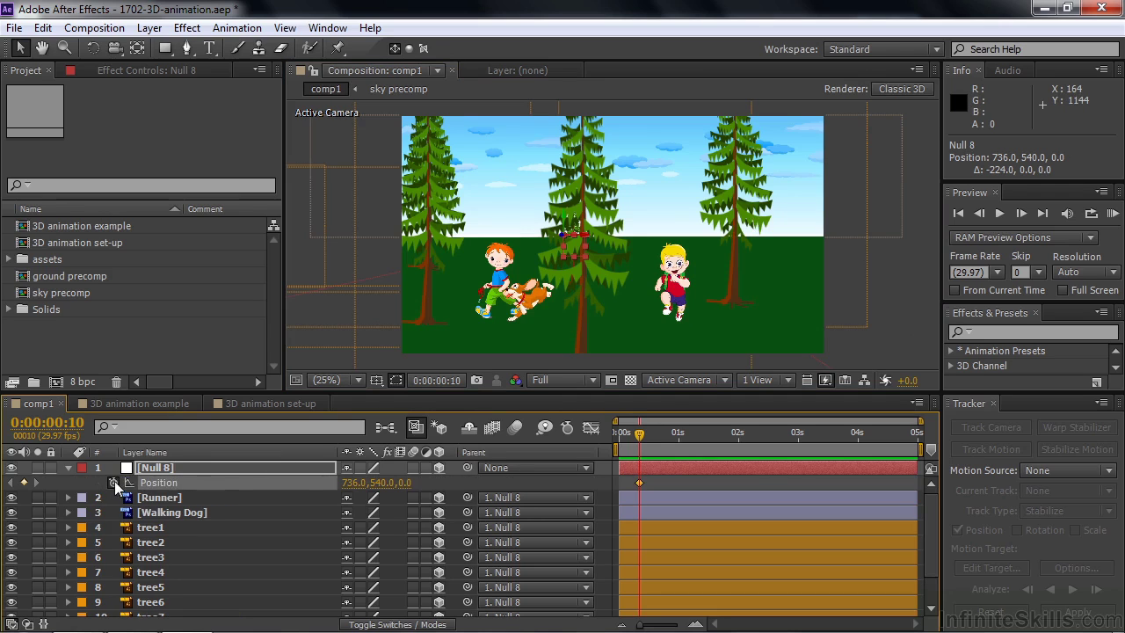
{"action": "left_click_drag", "start_coordinate": [639, 434], "coordinate": [910, 435]}
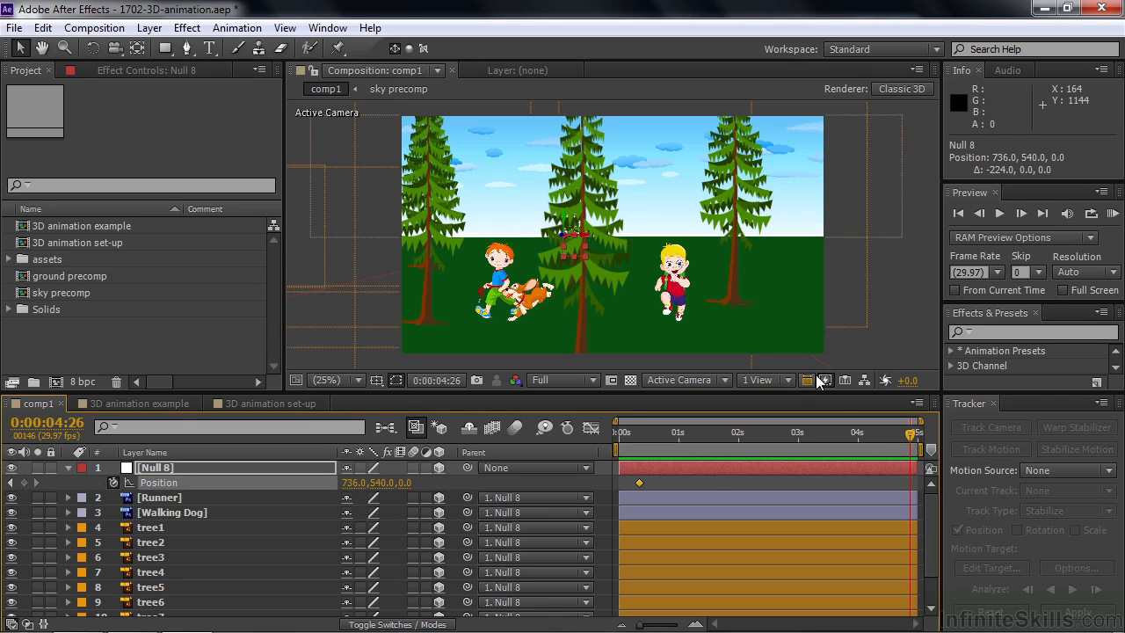
{"action": "left_click_drag", "start_coordinate": [659, 242], "coordinate": [881, 254]}
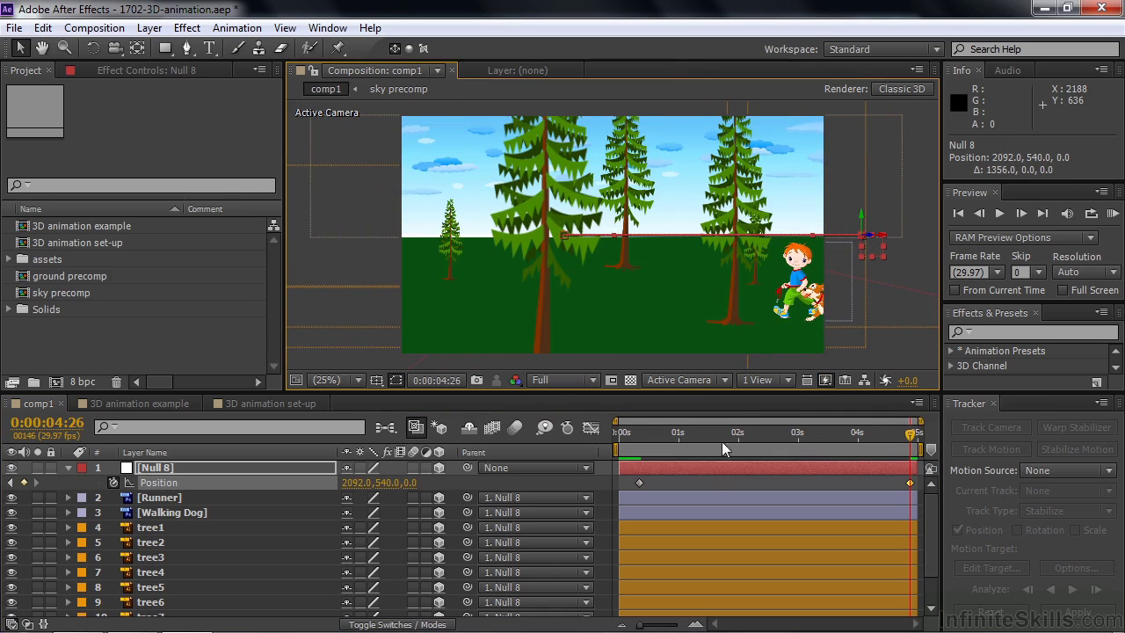
Shift the null's first Position keyframe to 0:00:00:01 and preview the animation, finishing at 0:00:00:00
{"action": "left_click_drag", "start_coordinate": [910, 432], "coordinate": [621, 484]}
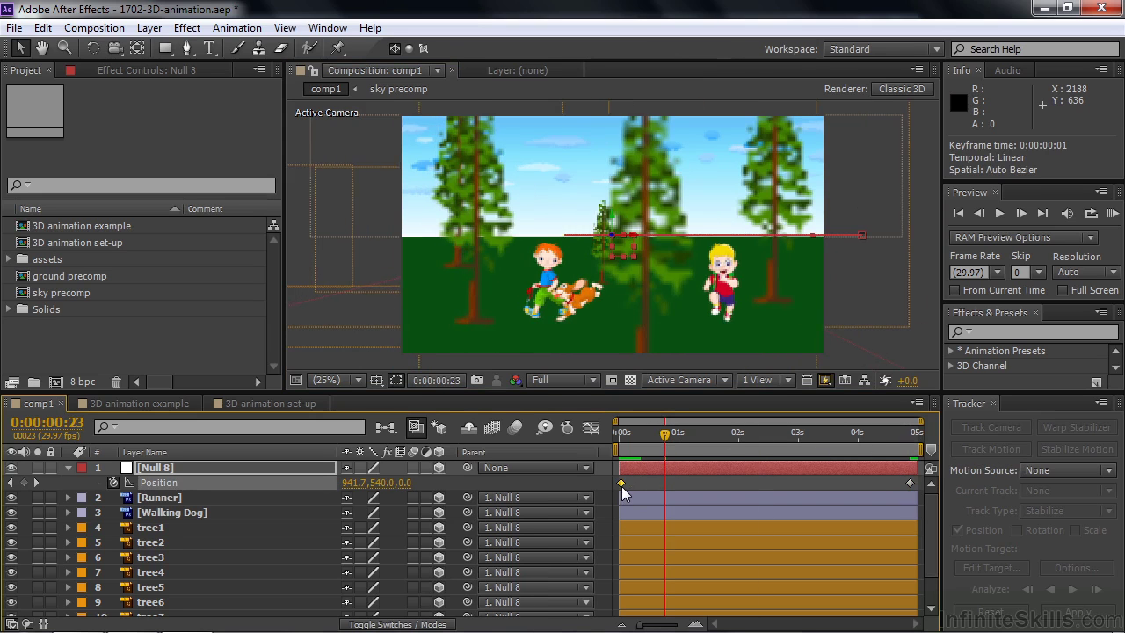
{"action": "left_click_drag", "start_coordinate": [667, 433], "coordinate": [629, 441]}
{"action": "key", "text": "h"}
{"action": "key", "text": "space"}
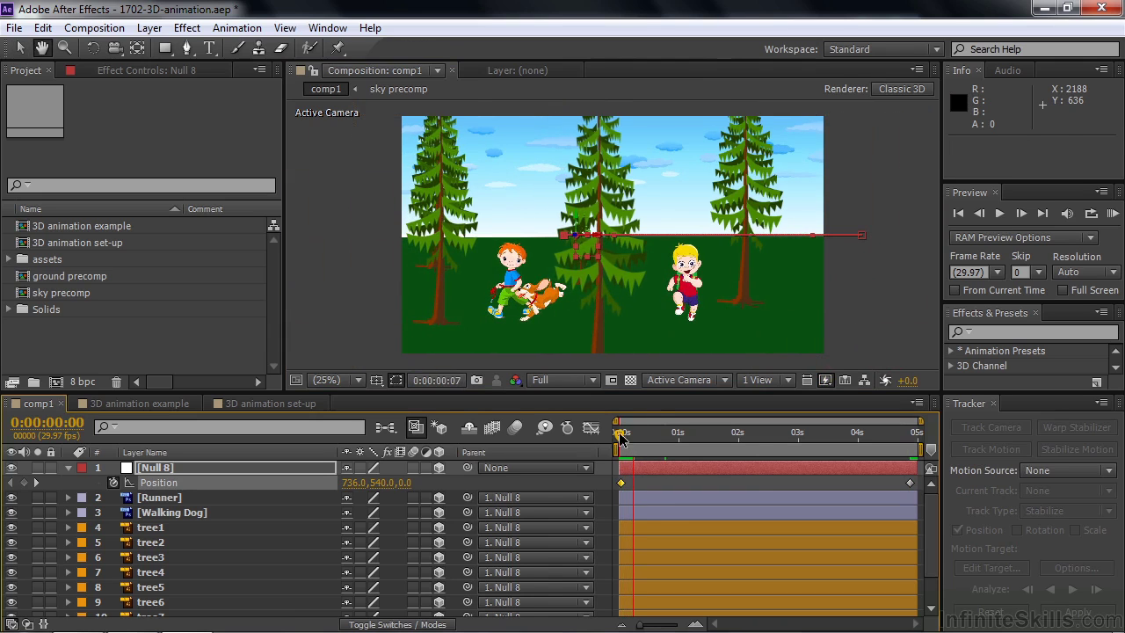
{"action": "key", "text": "space"}
{"action": "left_click_drag", "start_coordinate": [637, 437], "coordinate": [616, 452]}
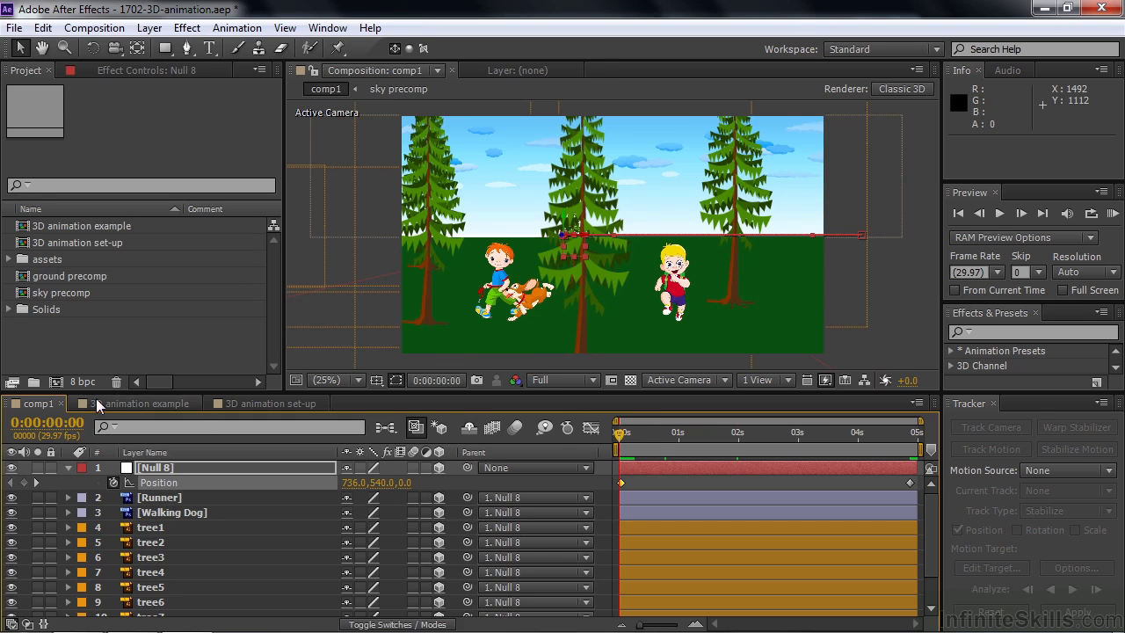
Scrub through the 3D animation example composition for reference, finishing in comp1
{"action": "left_click", "coordinate": [130, 400]}
{"action": "mouse_move", "coordinate": [489, 436]}
{"action": "left_mouse_down"}
{"action": "mouse_move", "coordinate": [569, 439]}
{"action": "mouse_move", "coordinate": [697, 472]}
{"action": "mouse_move", "coordinate": [852, 464]}
{"action": "mouse_move", "coordinate": [482, 454]}
{"action": "left_mouse_up"}
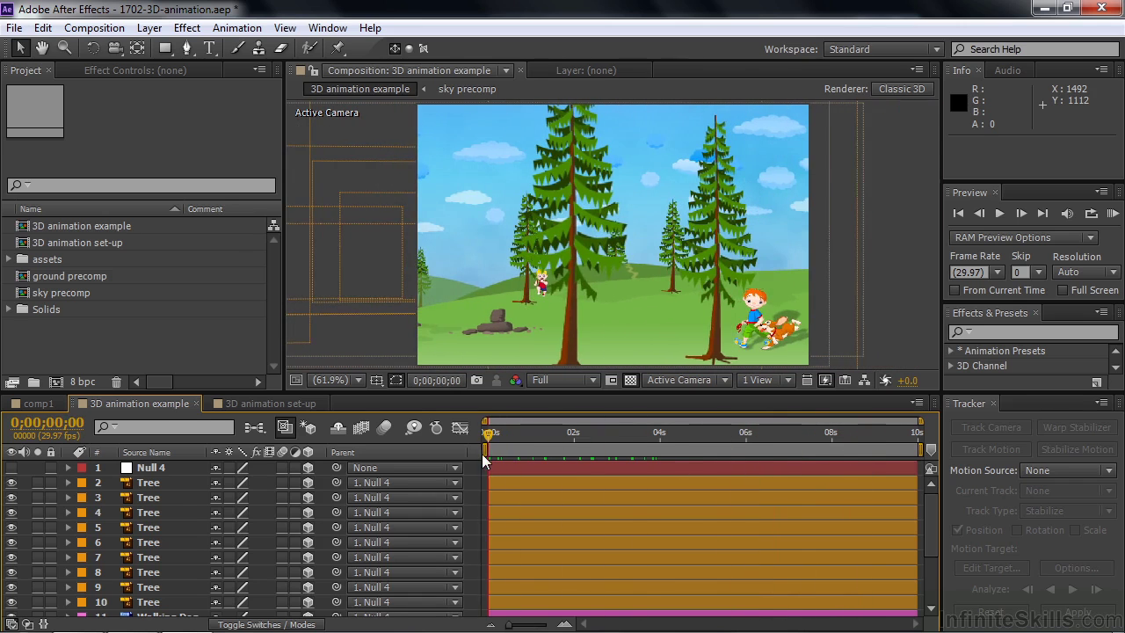
{"action": "left_click", "coordinate": [34, 403]}
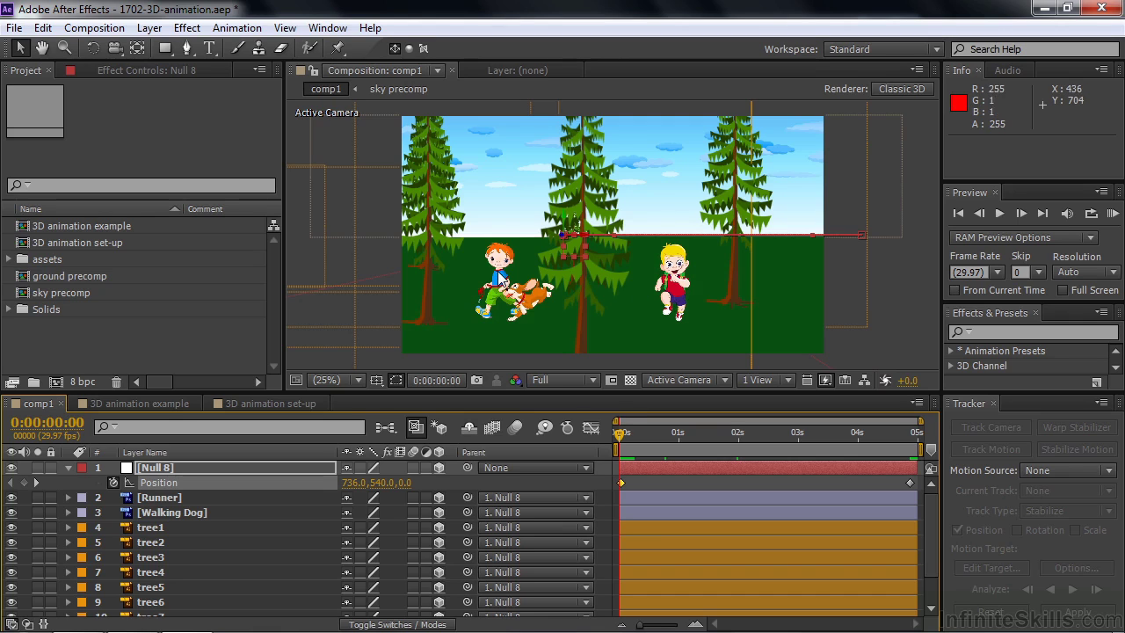
Set the Runner layer's Z position to 954 and Scale to 13%, and keyframe both properties at 0:00:00:00
{"action": "left_click", "coordinate": [106, 497]}
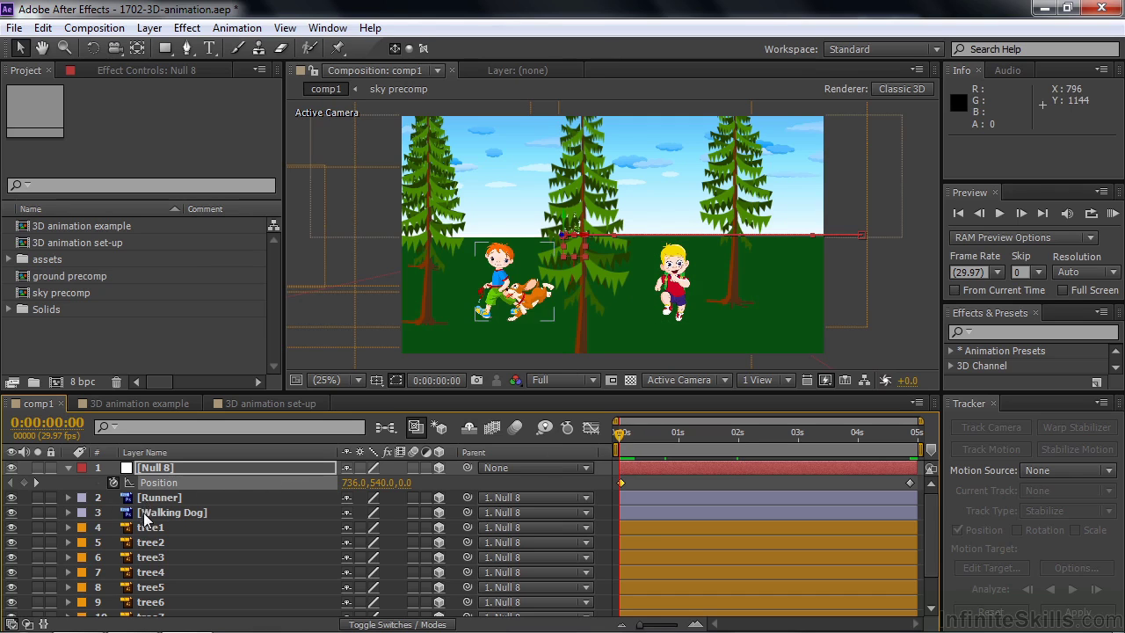
{"action": "left_click", "coordinate": [146, 500]}
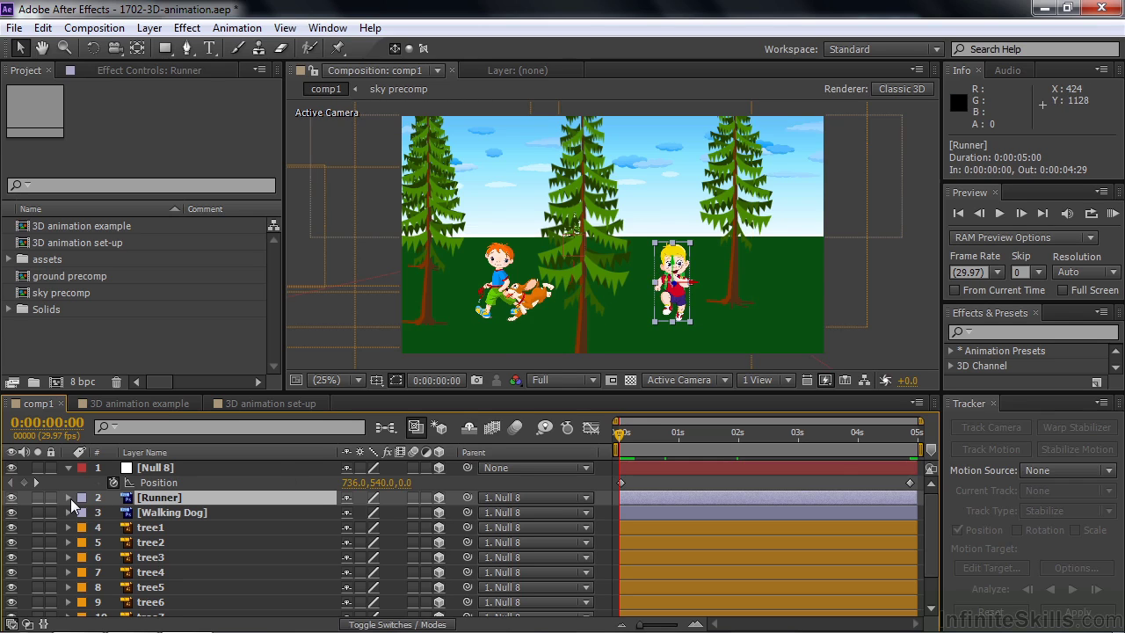
{"action": "left_click", "coordinate": [70, 498]}
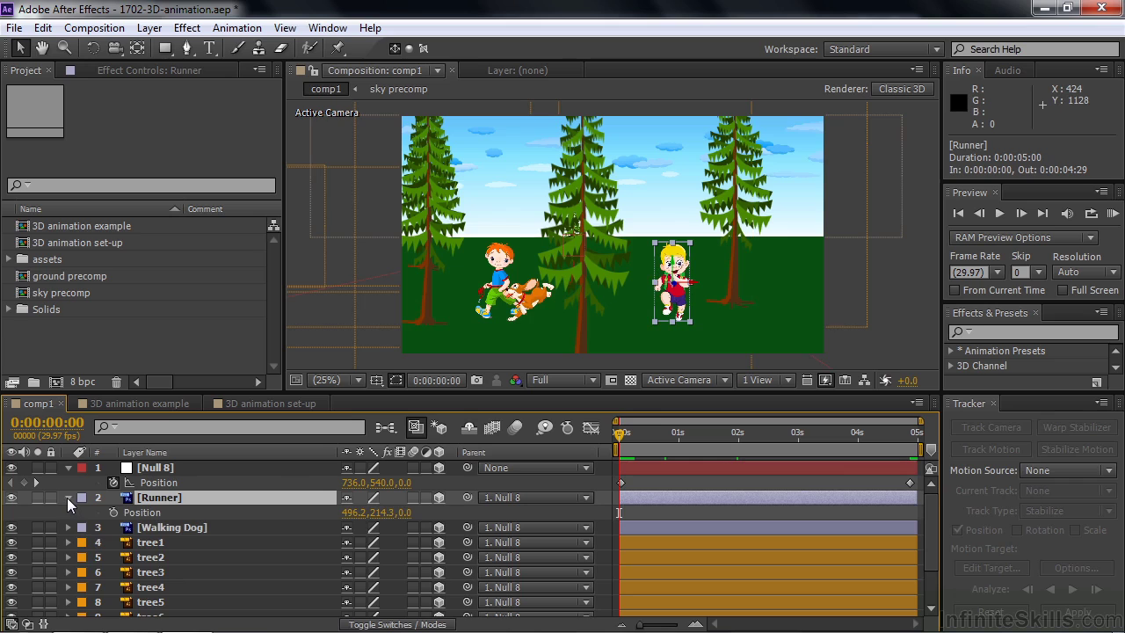
{"action": "key", "text": "shift+s"}
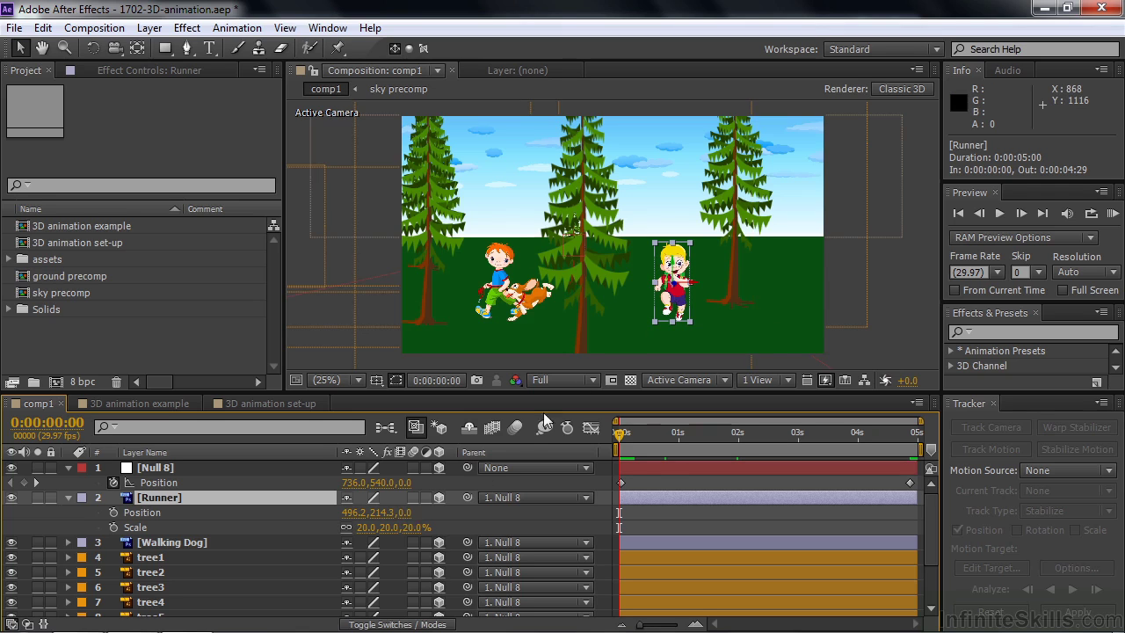
{"action": "left_click_drag", "start_coordinate": [402, 513], "coordinate": [773, 503]}
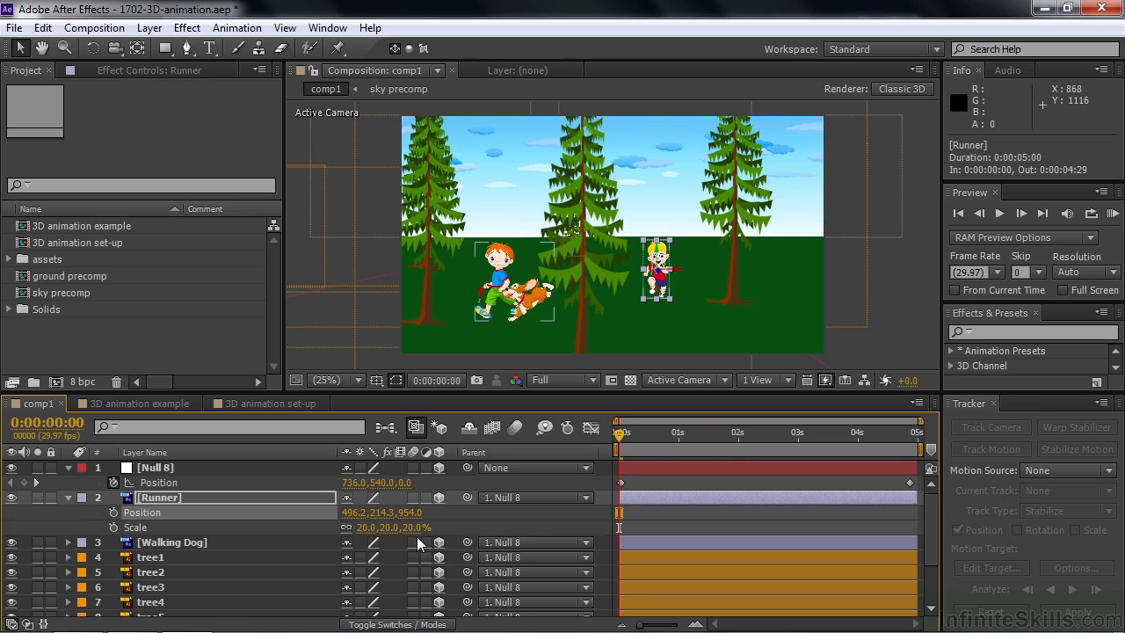
{"action": "mouse_move", "coordinate": [409, 528]}
{"action": "left_mouse_down"}
{"action": "mouse_move", "coordinate": [396, 528]}
{"action": "mouse_move", "coordinate": [409, 537]}
{"action": "left_mouse_up"}
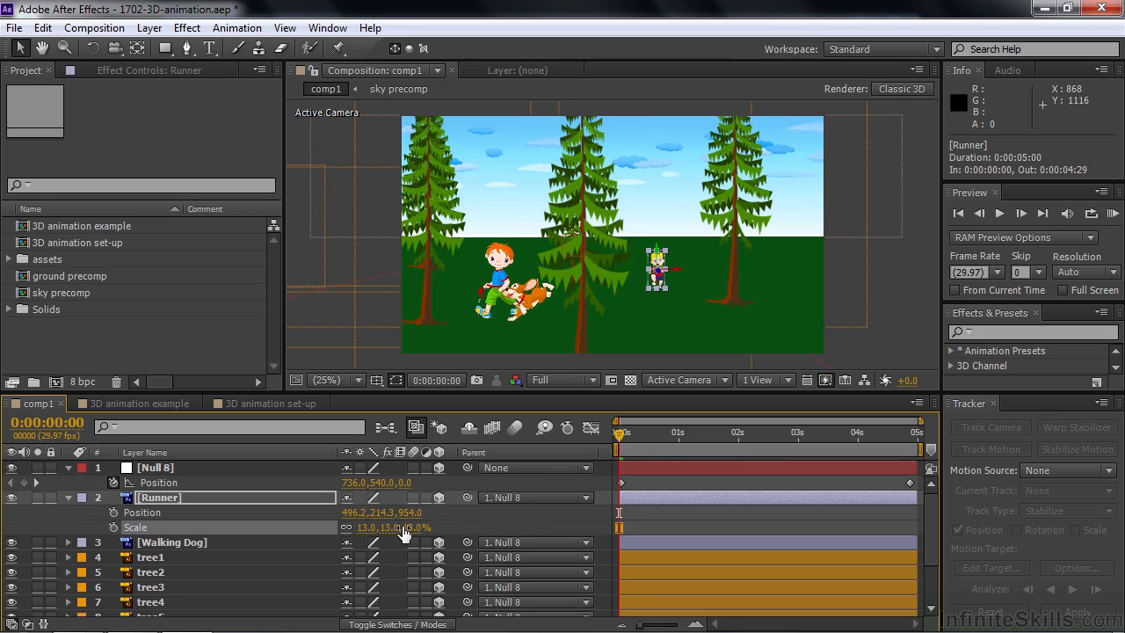
{"action": "left_click", "coordinate": [112, 512]}
{"action": "left_click", "coordinate": [113, 527]}
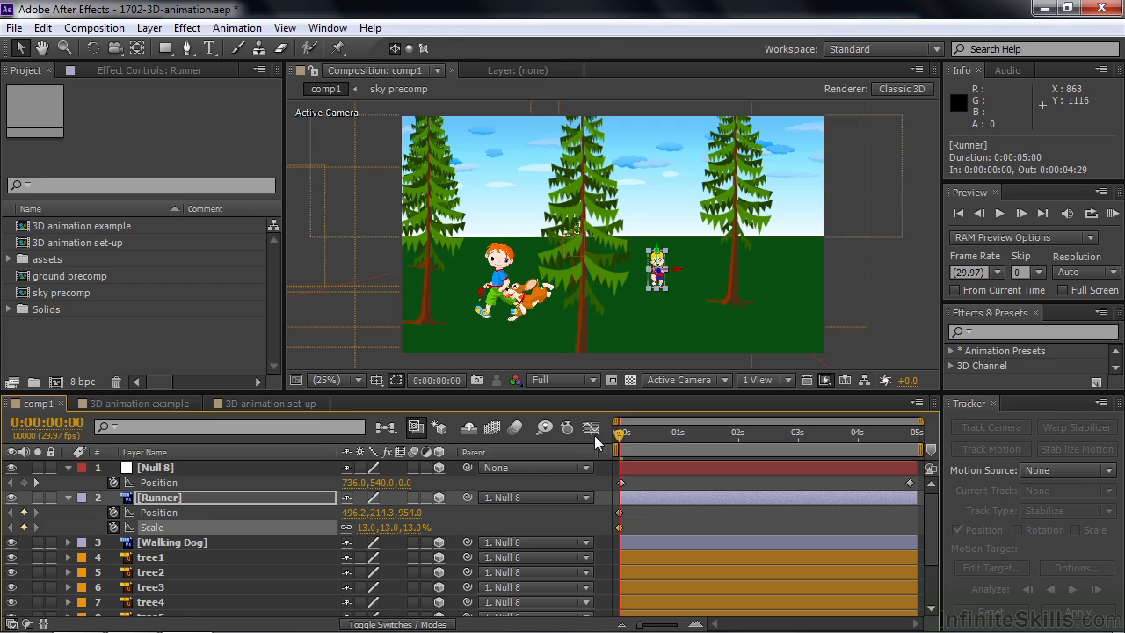
At 0:00:02:03, move the Runner to about -3.8, 214.3, -436 and set its Scale to 16%
{"action": "left_click_drag", "start_coordinate": [618, 440], "coordinate": [755, 439]}
{"action": "left_click_drag", "start_coordinate": [770, 267], "coordinate": [753, 268]}
{"action": "key", "text": "ctrl+z"}
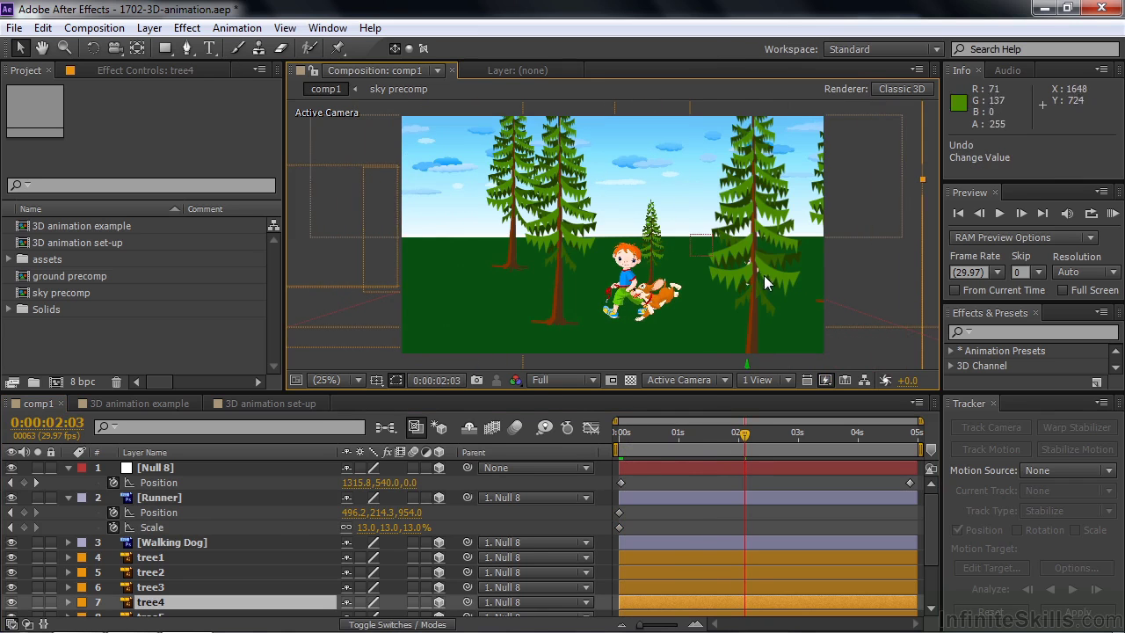
{"action": "left_click", "coordinate": [167, 498]}
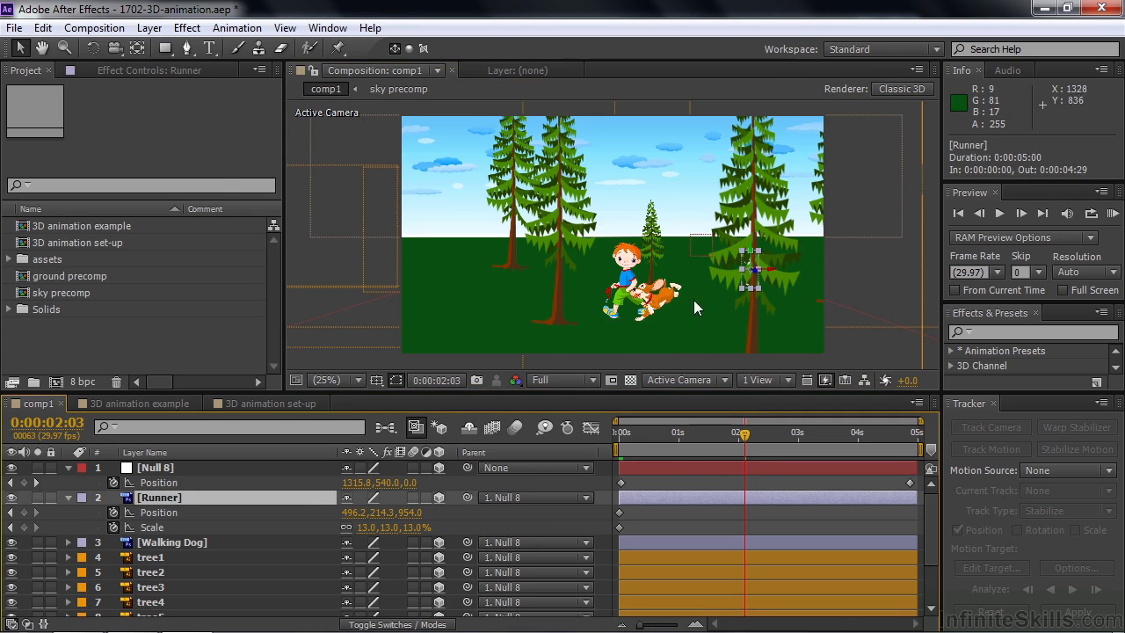
{"action": "left_click_drag", "start_coordinate": [770, 276], "coordinate": [648, 284]}
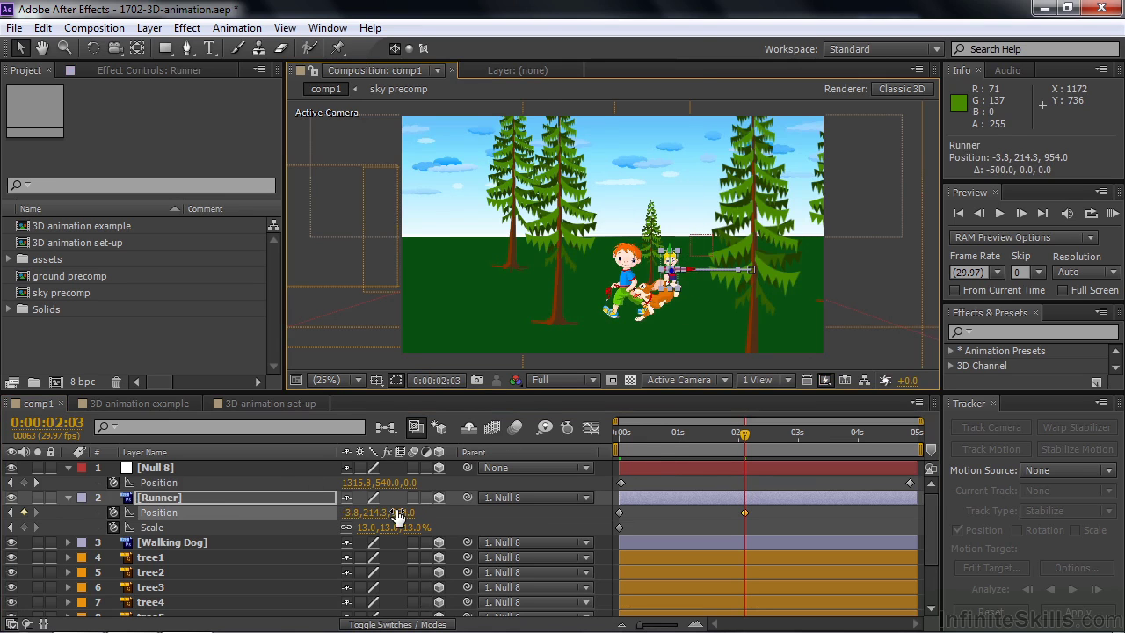
{"action": "left_click_drag", "start_coordinate": [397, 512], "coordinate": [275, 513]}
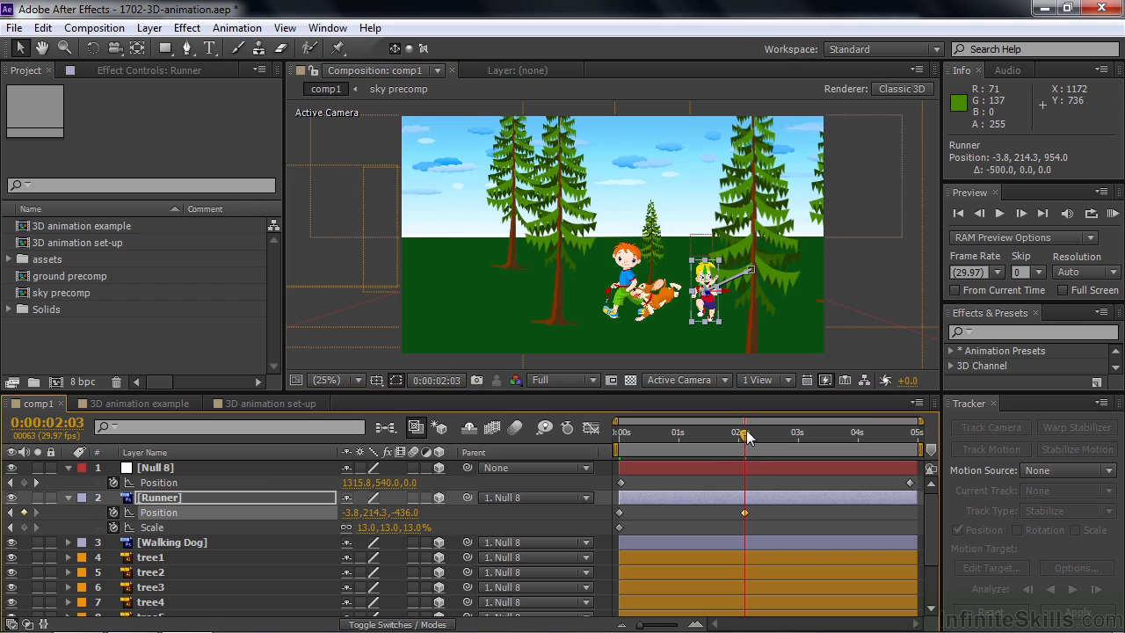
{"action": "left_click_drag", "start_coordinate": [413, 527], "coordinate": [418, 538]}
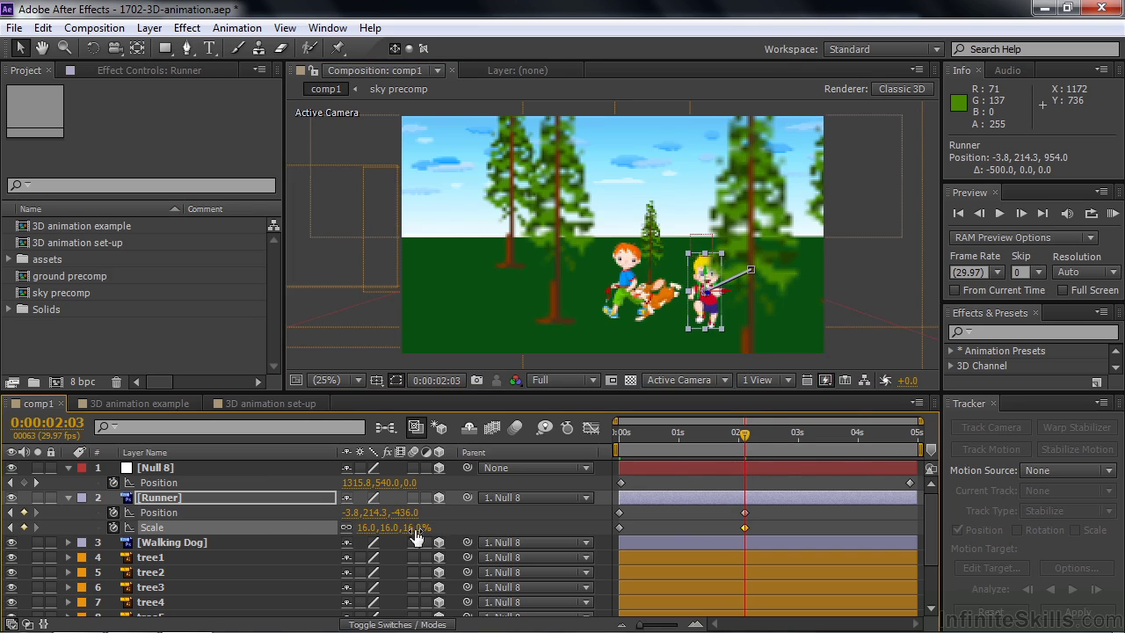
Keyframe the Runner's X position at about -1740 at 0:00:04:23, and at 0:00:04:22 set its Z position to about -340 and Scale to 13%
{"action": "left_click_drag", "start_coordinate": [748, 440], "coordinate": [905, 465]}
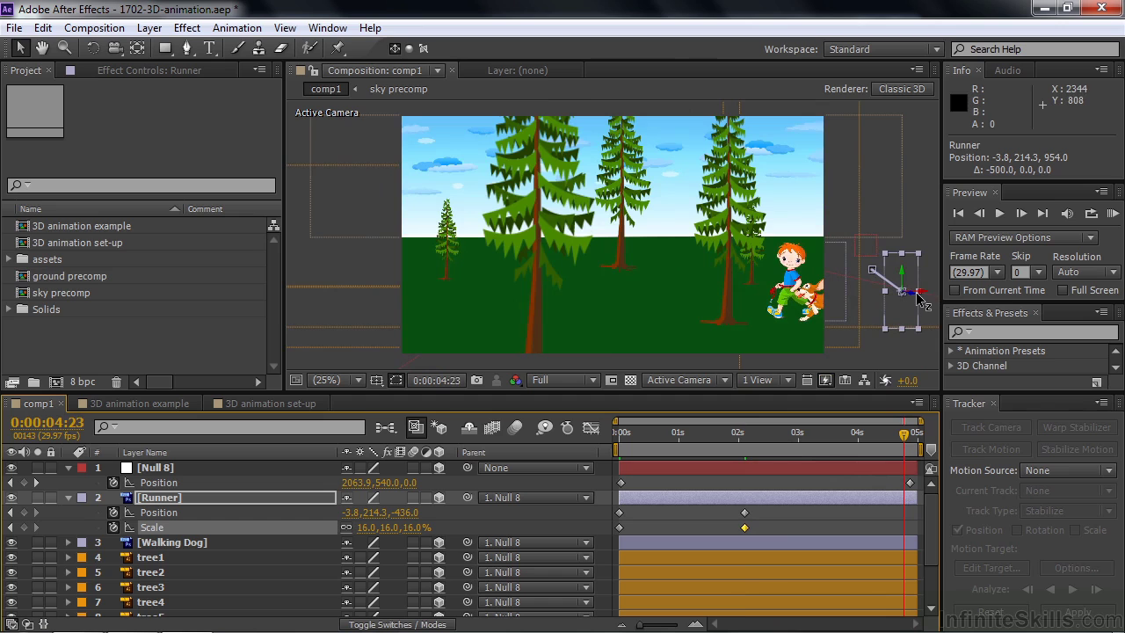
{"action": "left_click_drag", "start_coordinate": [919, 295], "coordinate": [395, 317]}
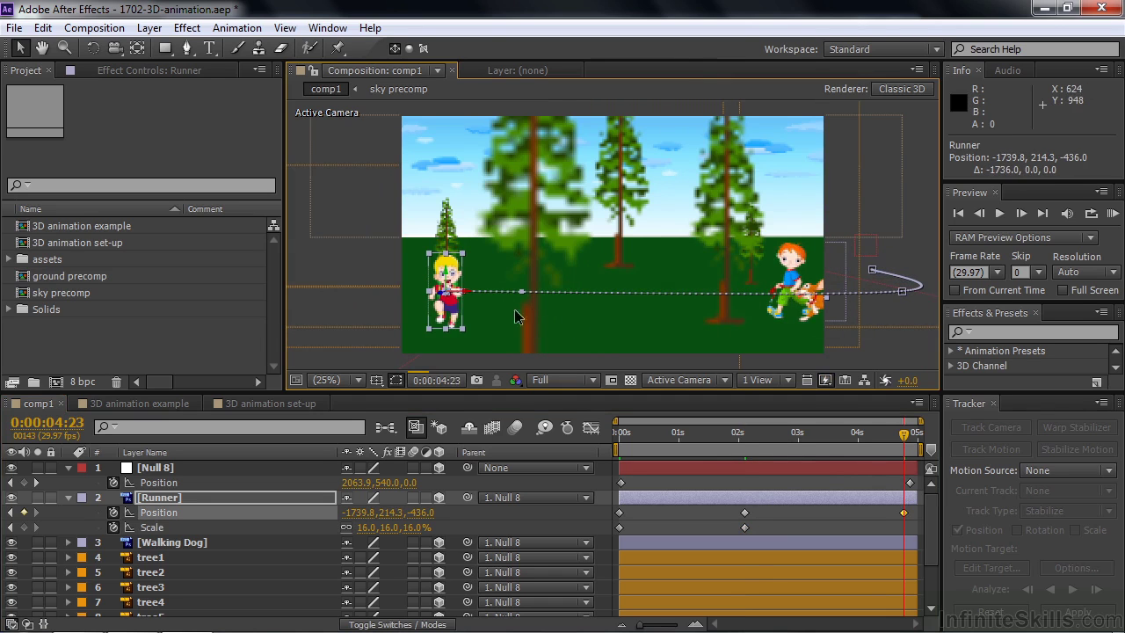
{"action": "mouse_move", "coordinate": [903, 443]}
{"action": "left_mouse_down"}
{"action": "mouse_move", "coordinate": [873, 439]}
{"action": "mouse_move", "coordinate": [899, 443]}
{"action": "left_mouse_up"}
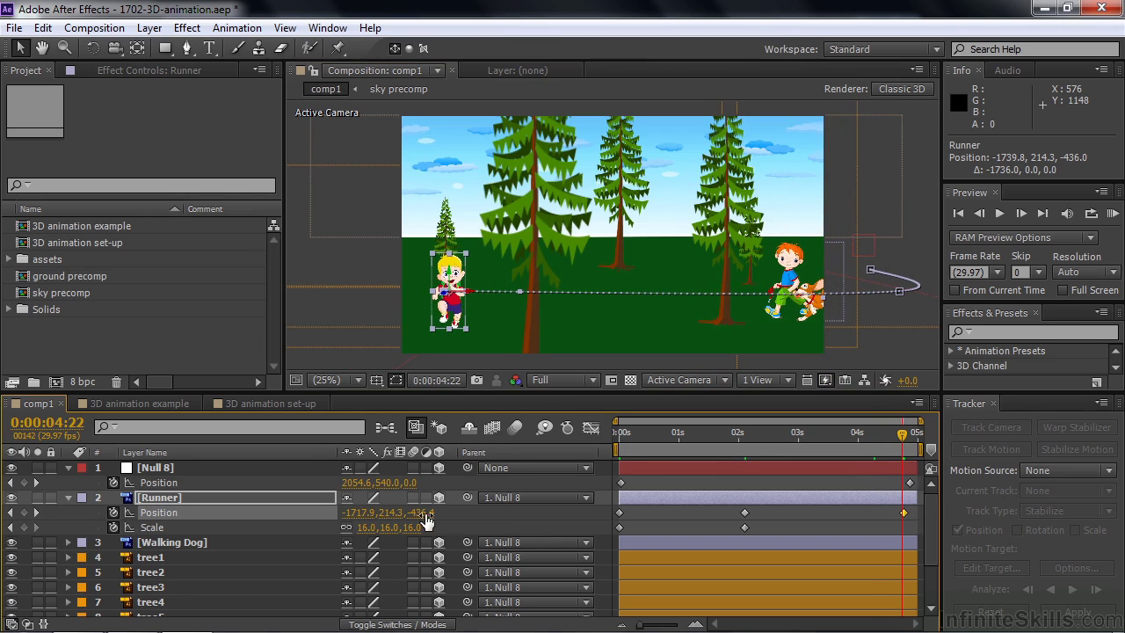
{"action": "left_click_drag", "start_coordinate": [420, 512], "coordinate": [488, 515]}
{"action": "left_click_drag", "start_coordinate": [410, 528], "coordinate": [409, 527]}
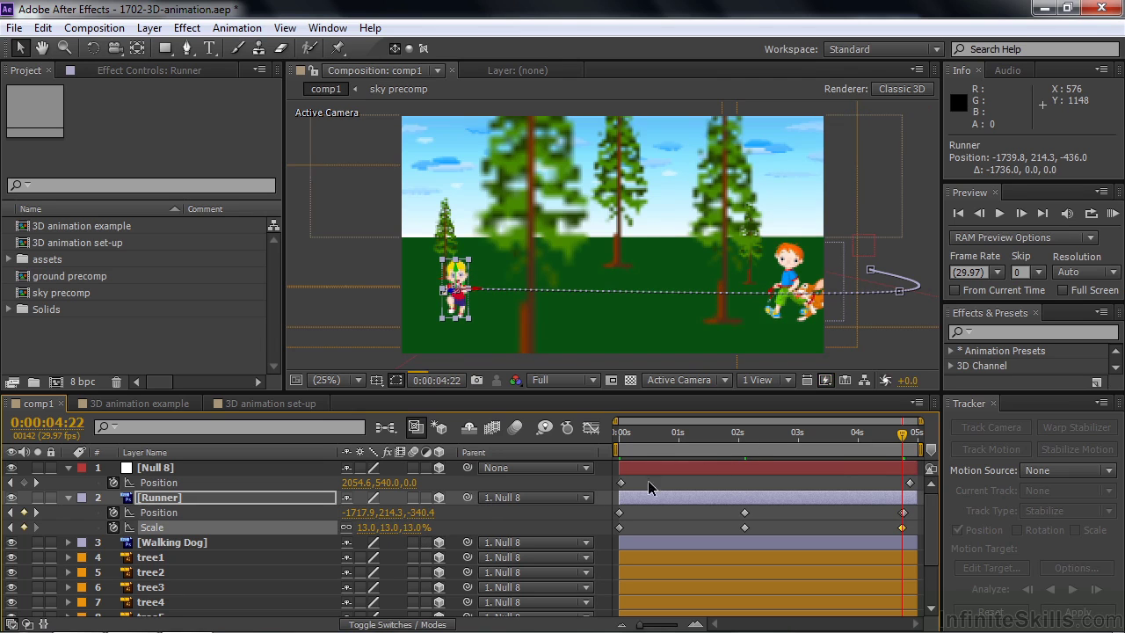
Reveal the Position values of layers tree1 to tree7 and compare their depths with the Runner's
{"action": "left_click_drag", "start_coordinate": [905, 437], "coordinate": [741, 439]}
{"action": "left_click_drag", "start_coordinate": [927, 534], "coordinate": [927, 573]}
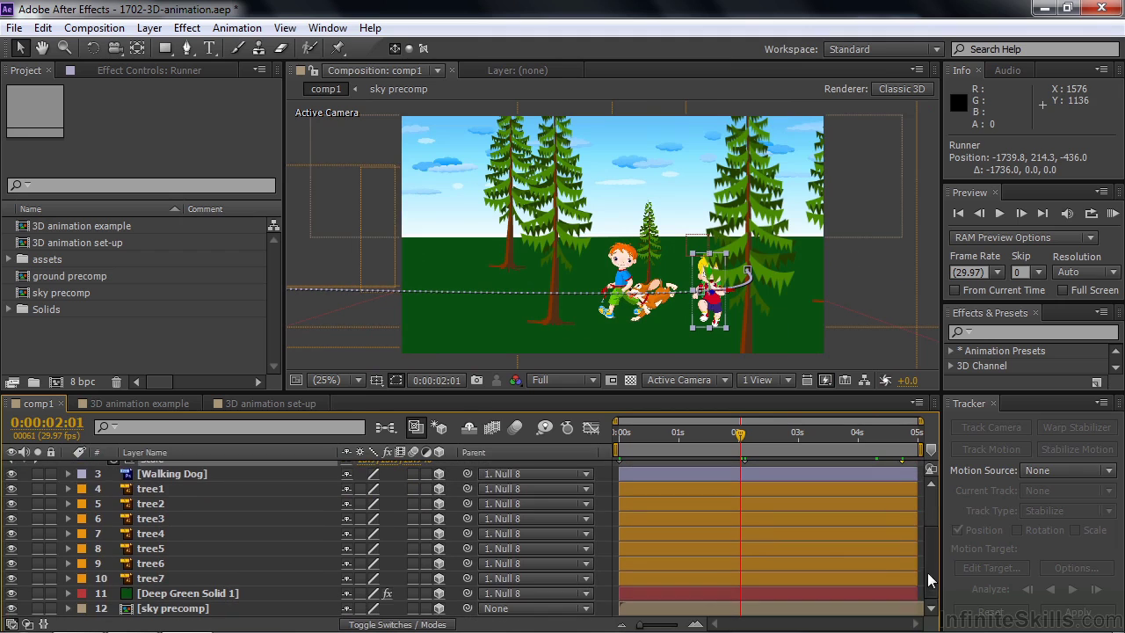
{"action": "left_click", "coordinate": [131, 492]}
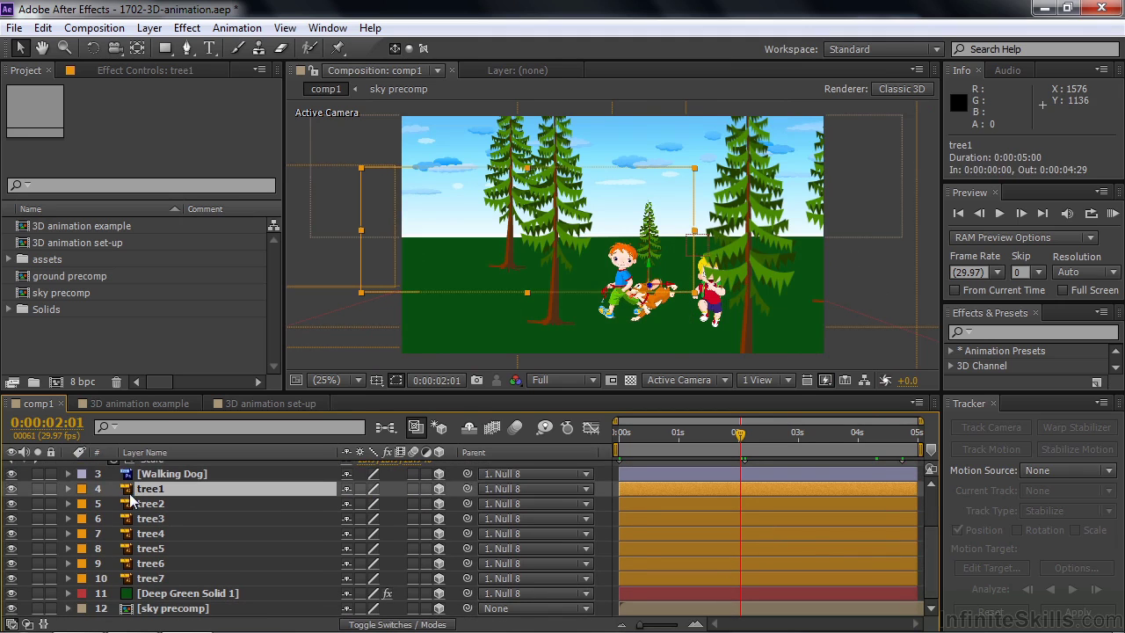
{"action": "left_click", "coordinate": [126, 578], "text": "shift"}
{"action": "key", "text": "p"}
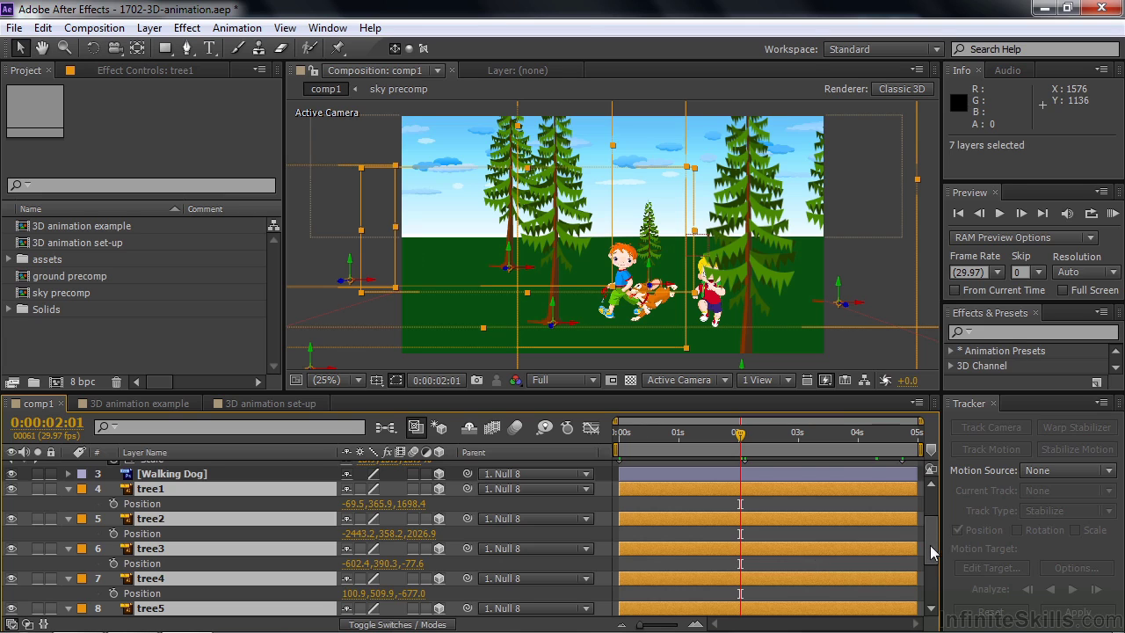
{"action": "scroll", "coordinate": [930, 545], "scroll_direction": "down", "scroll_amount": 1}
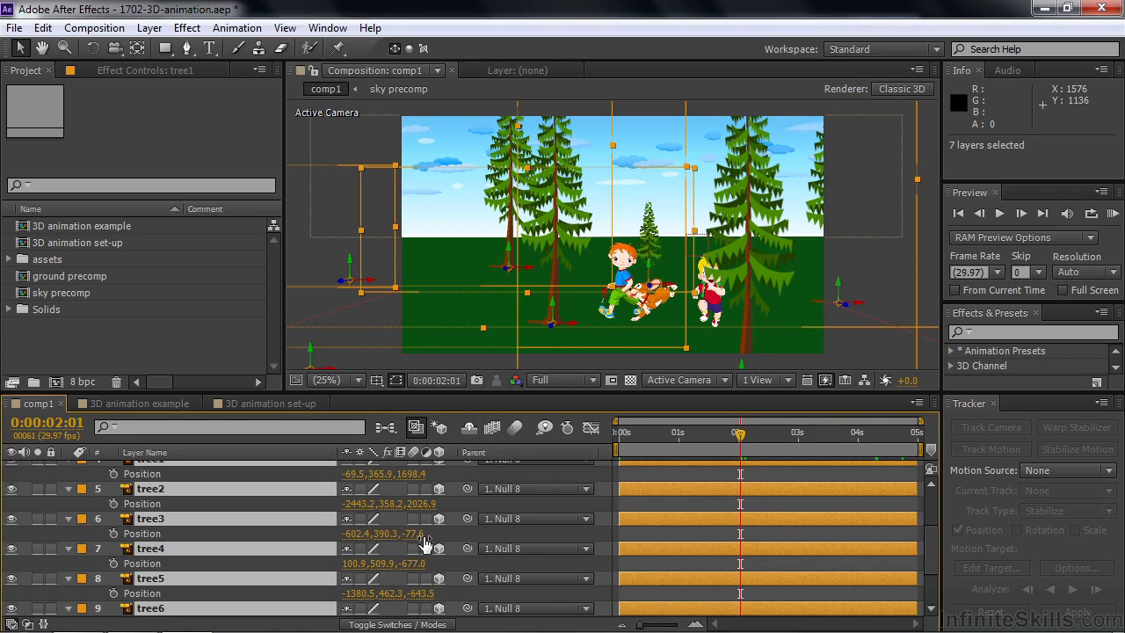
{"action": "left_click_drag", "start_coordinate": [924, 567], "coordinate": [931, 515]}
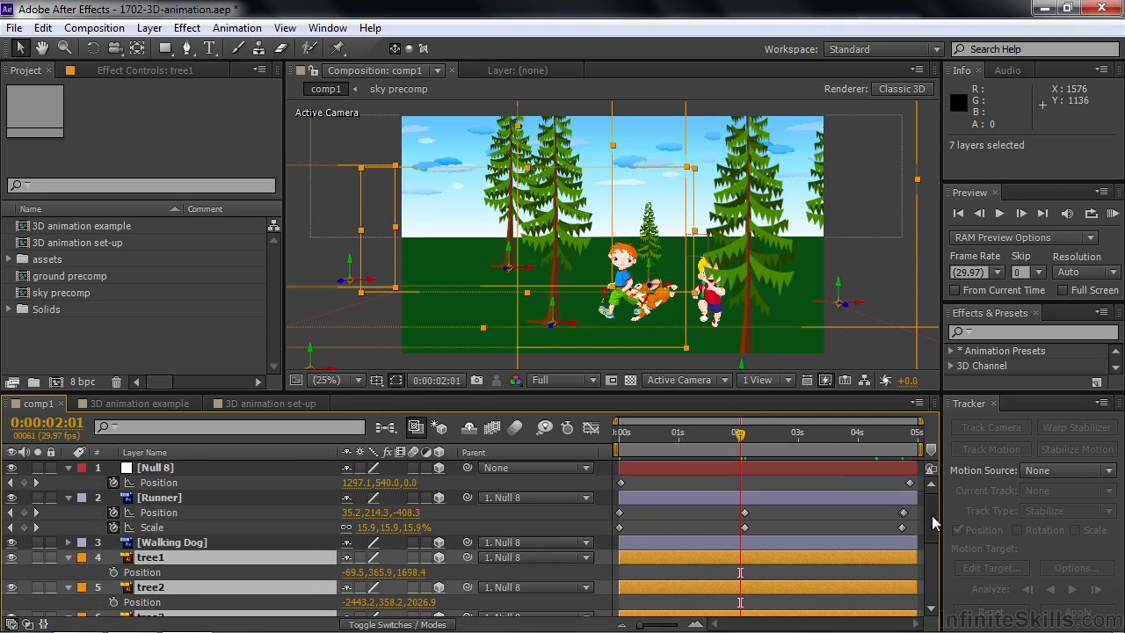
{"action": "left_click", "coordinate": [204, 498]}
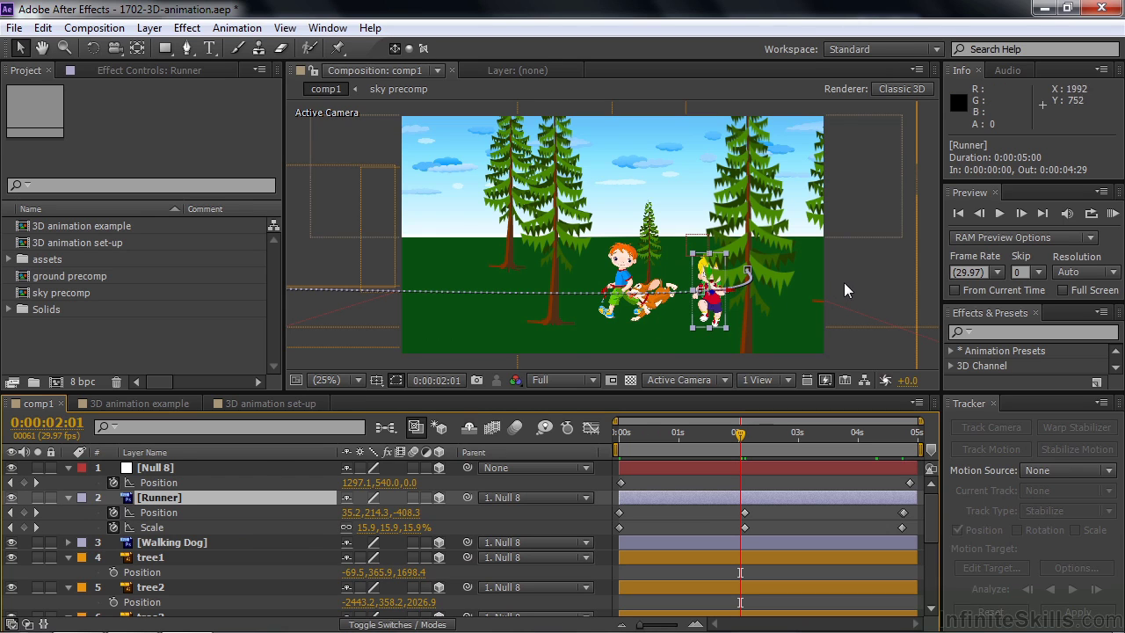
At 0:00:00:00, move the Walking Dog layer horizontally to about X 1027 and keyframe its Position and Scale
{"action": "left_click_drag", "start_coordinate": [734, 440], "coordinate": [606, 454]}
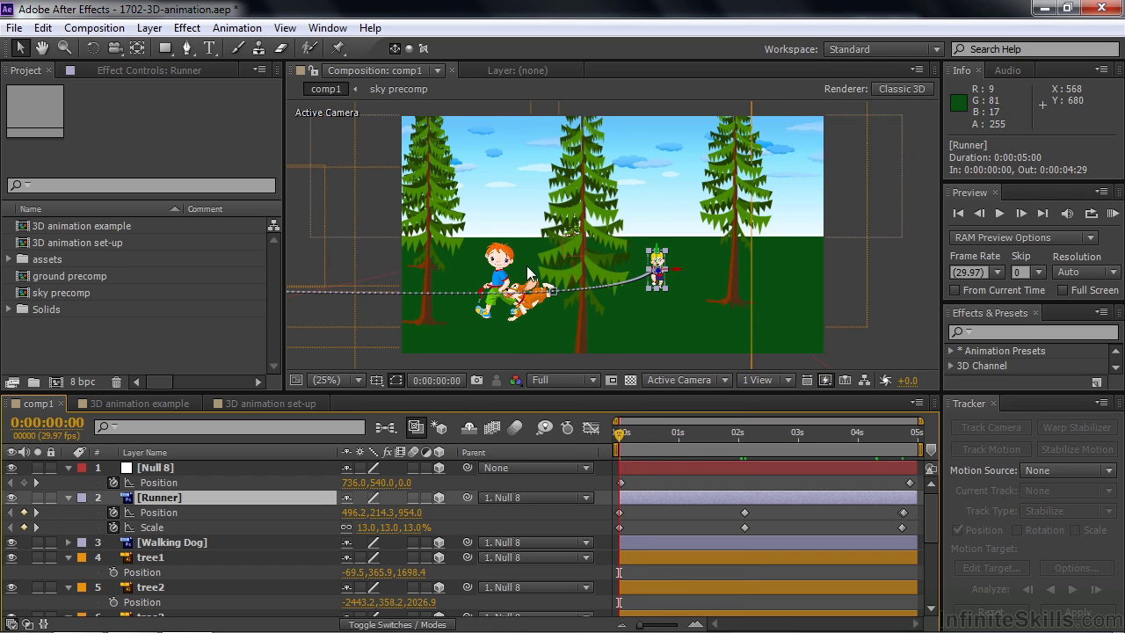
{"action": "left_click", "coordinate": [151, 543]}
{"action": "key", "text": "p"}
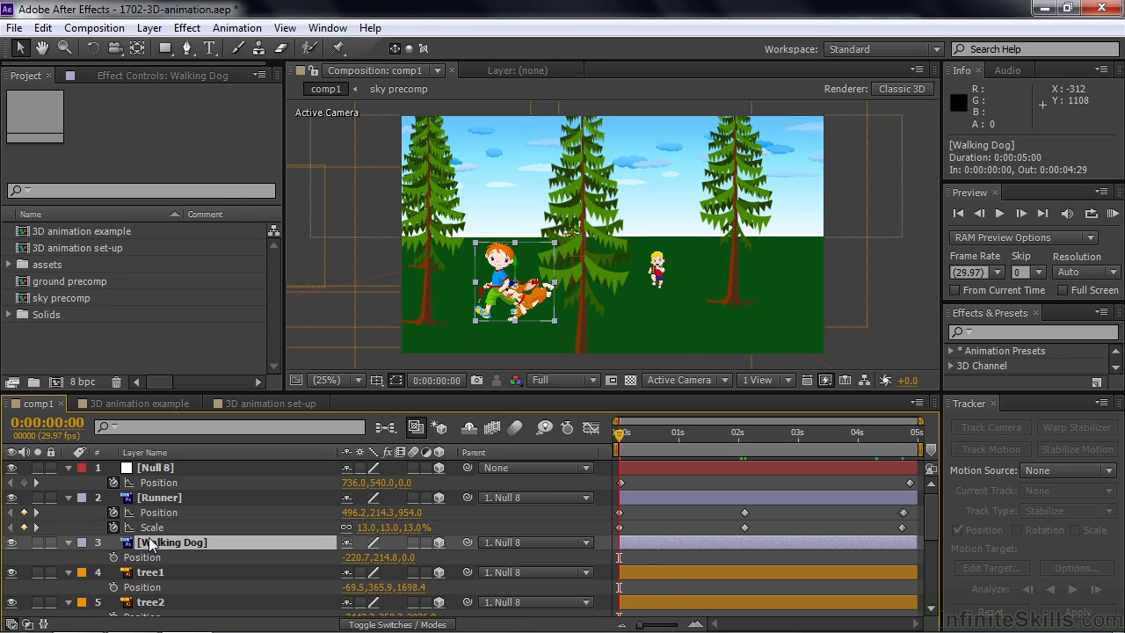
{"action": "key", "text": "shift+s"}
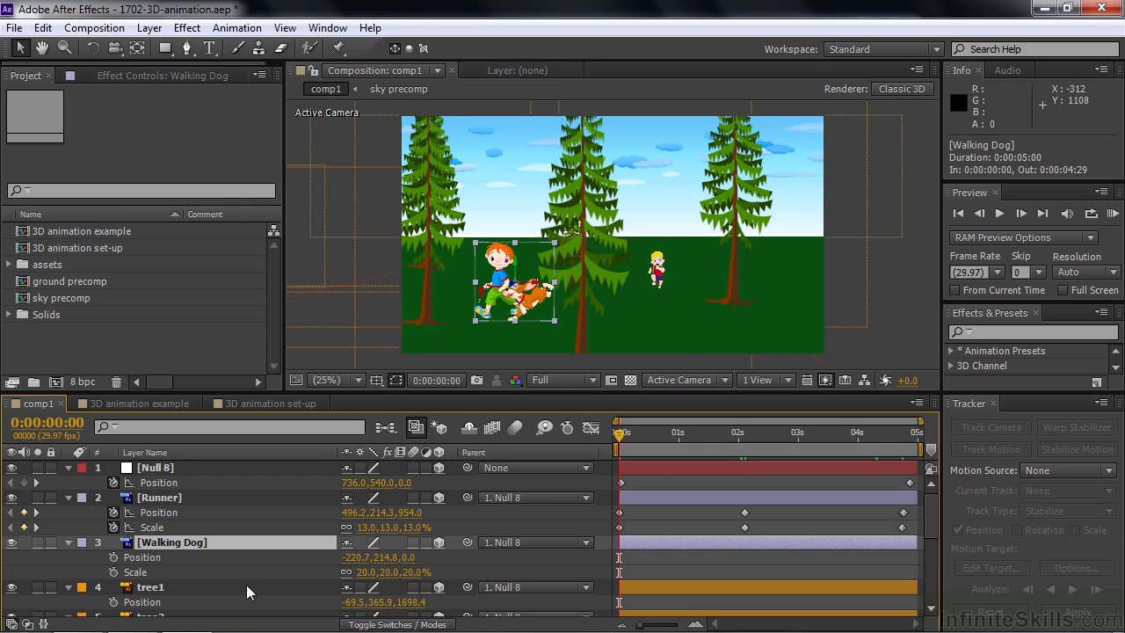
{"action": "left_click_drag", "start_coordinate": [541, 294], "coordinate": [831, 304]}
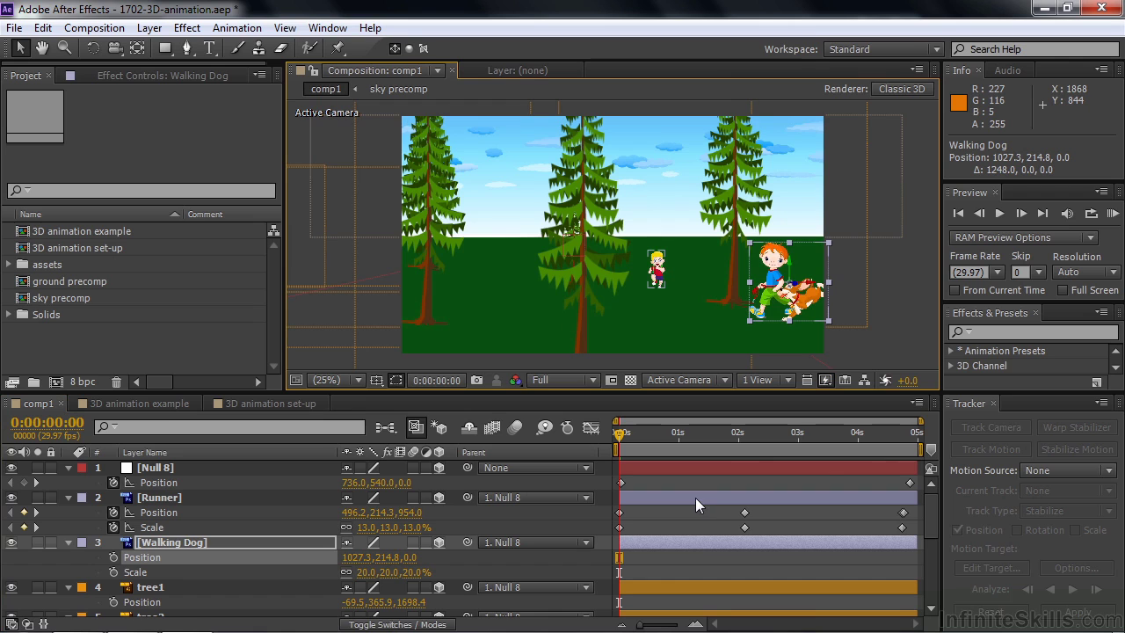
{"action": "left_click", "coordinate": [113, 557]}
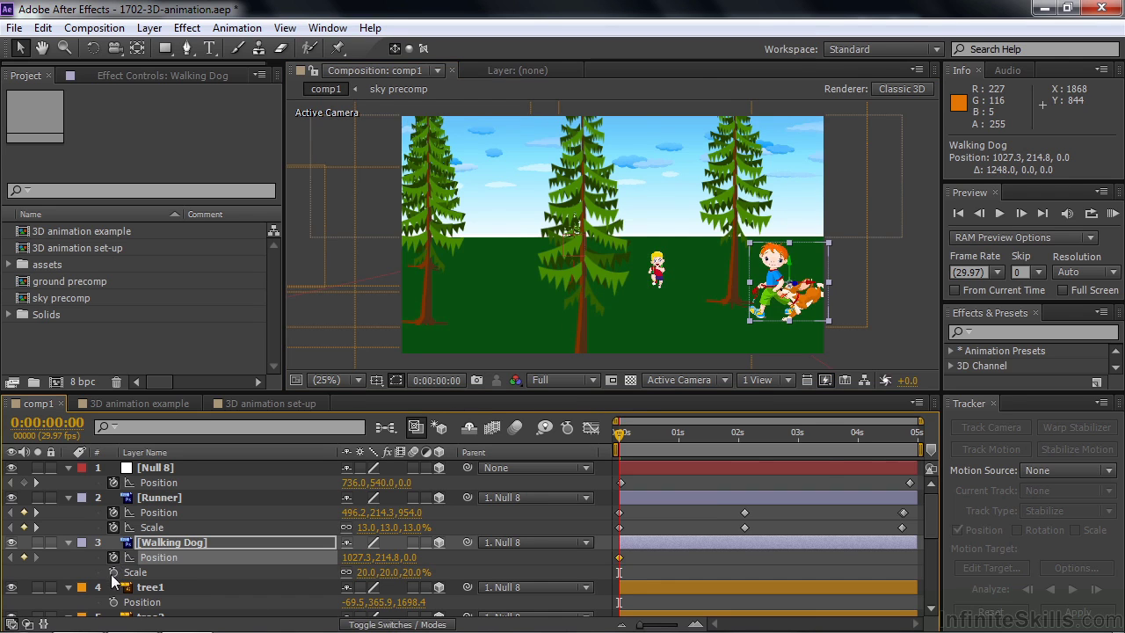
{"action": "left_click", "coordinate": [113, 572]}
Move the Walking Dog horizontally to about X -173 at 0:00:01:29 and to about X -533 at 0:00:03:27
{"action": "left_click_drag", "start_coordinate": [615, 431], "coordinate": [738, 446]}
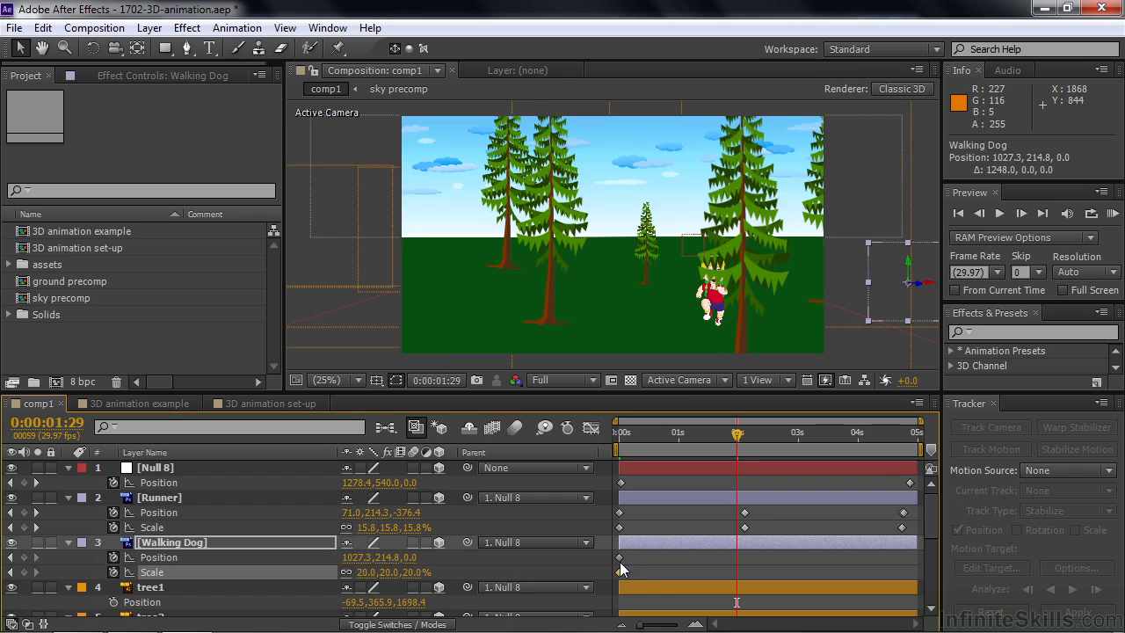
{"action": "left_click_drag", "start_coordinate": [936, 290], "coordinate": [665, 283]}
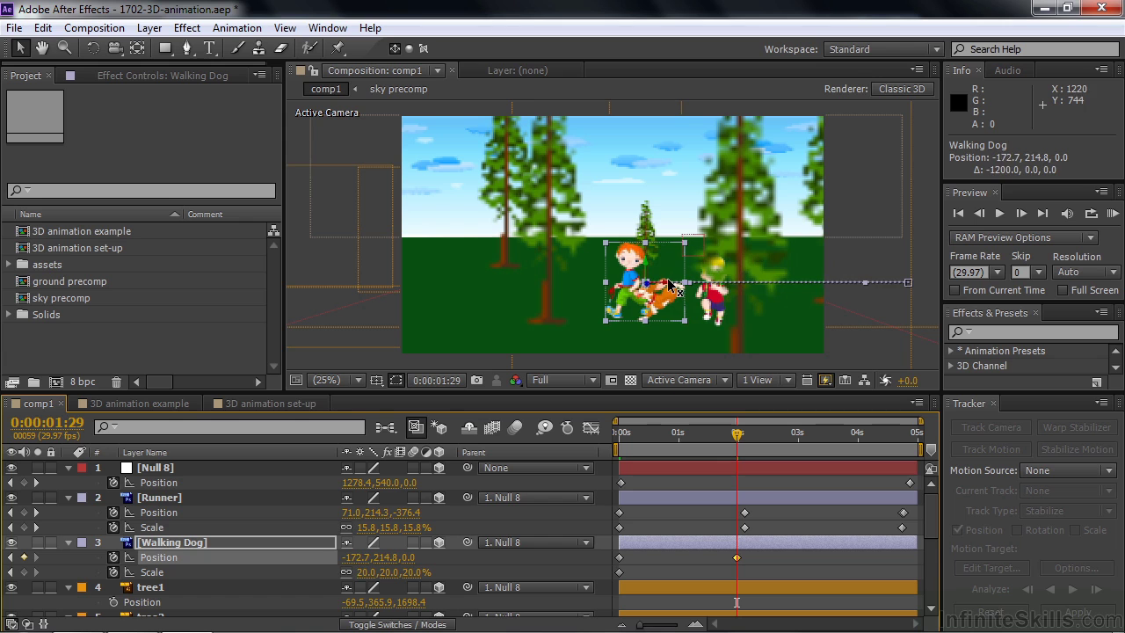
{"action": "left_click_drag", "start_coordinate": [737, 432], "coordinate": [852, 435]}
{"action": "left_click_drag", "start_coordinate": [749, 288], "coordinate": [710, 305]}
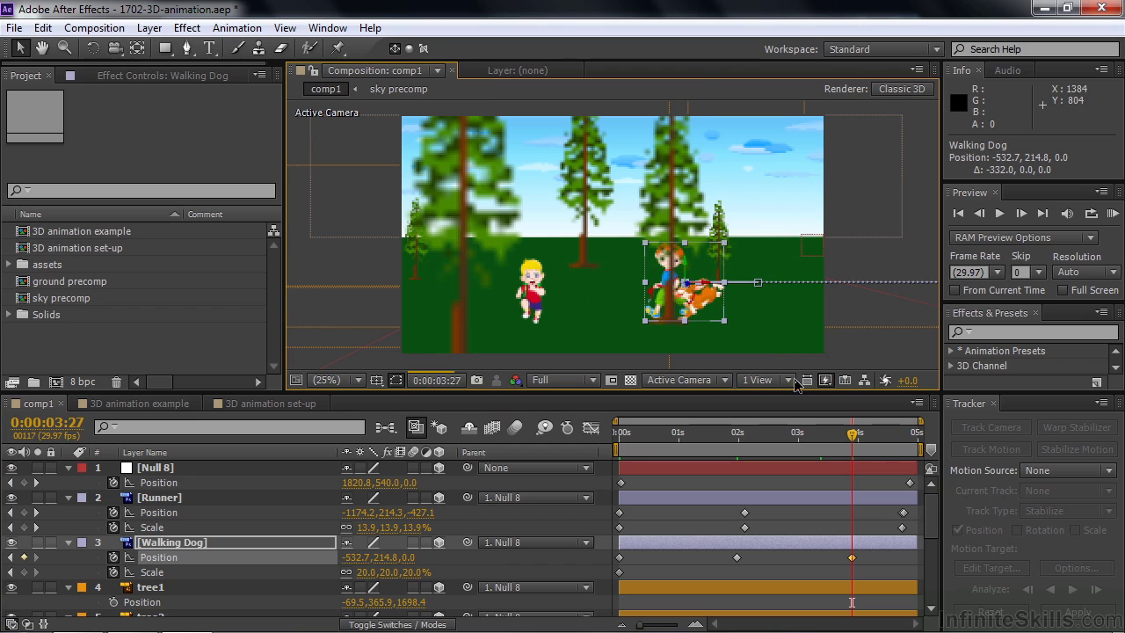
Add a Scale keyframe to the Walking Dog at 0:00:01:26 and set its Scale to 16% at 0:00:03:28
{"action": "left_click_drag", "start_coordinate": [852, 432], "coordinate": [731, 462]}
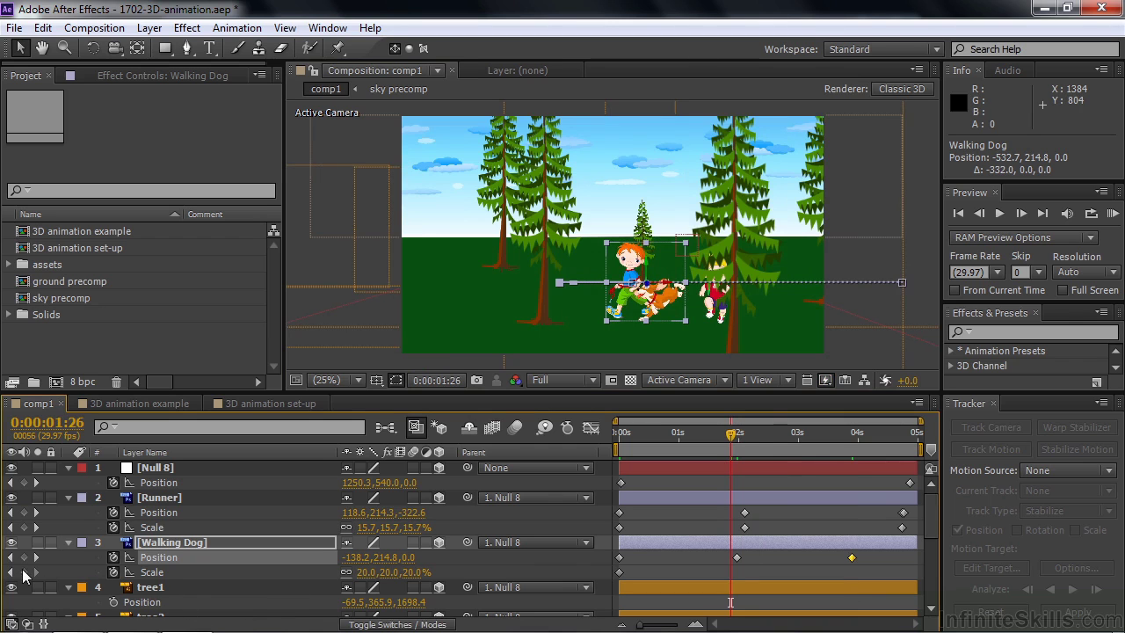
{"action": "left_click", "coordinate": [23, 573]}
{"action": "left_click_drag", "start_coordinate": [734, 440], "coordinate": [852, 433]}
{"action": "left_click_drag", "start_coordinate": [371, 573], "coordinate": [381, 571]}
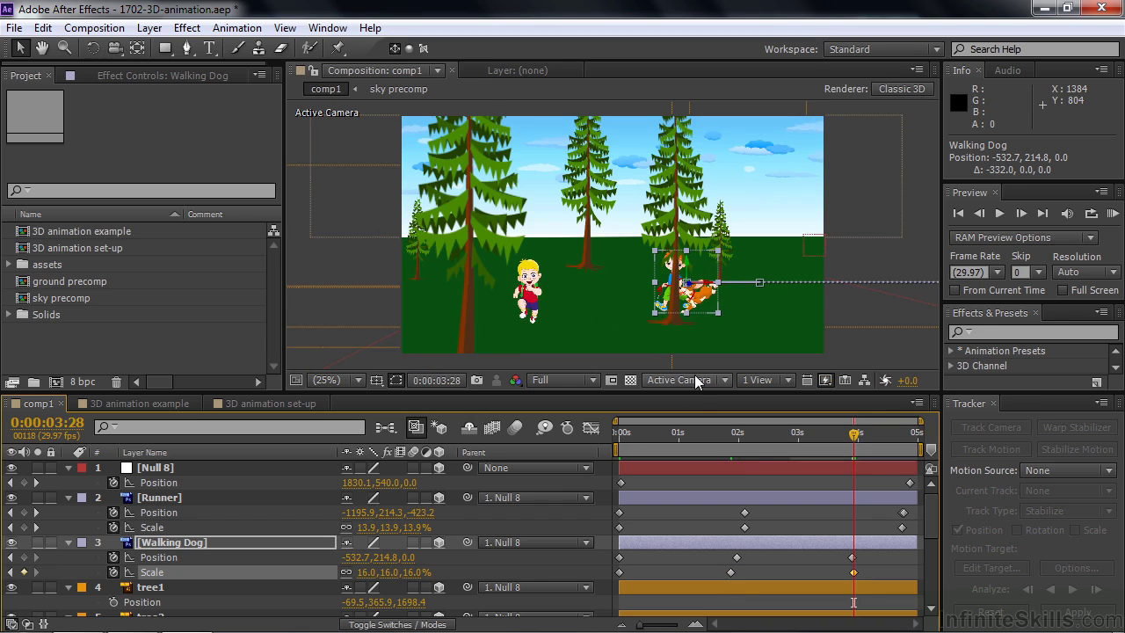
At 0:00:04:26, move the Walking Dog to about -1065, 214.8, -476 and set its Scale to 15%
{"action": "left_click_drag", "start_coordinate": [857, 442], "coordinate": [910, 436]}
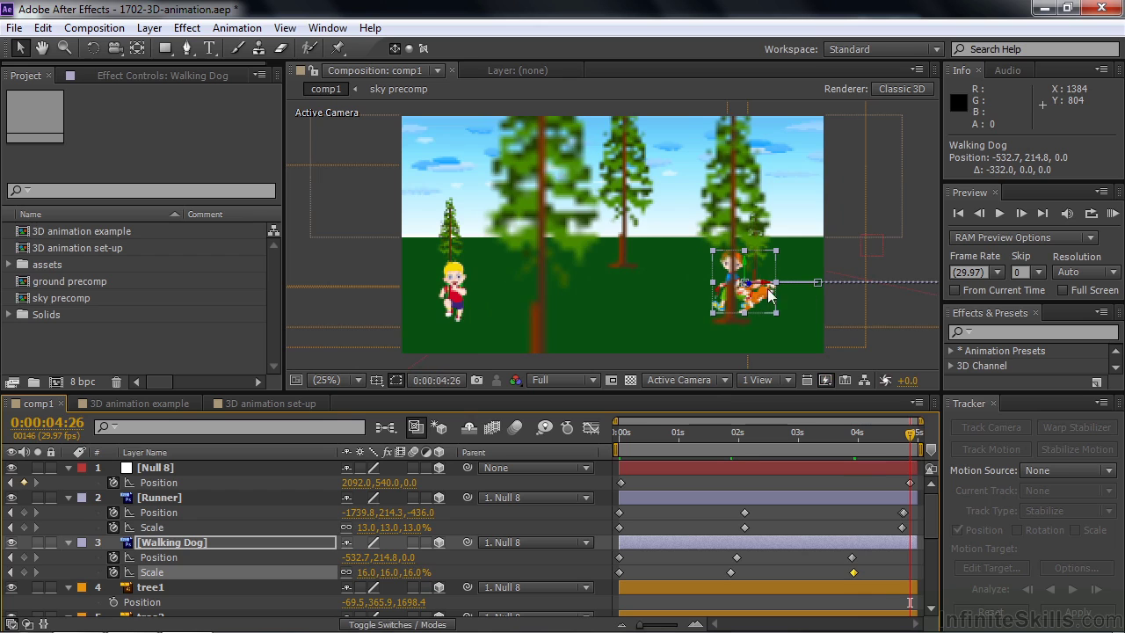
{"action": "left_click_drag", "start_coordinate": [734, 295], "coordinate": [618, 295]}
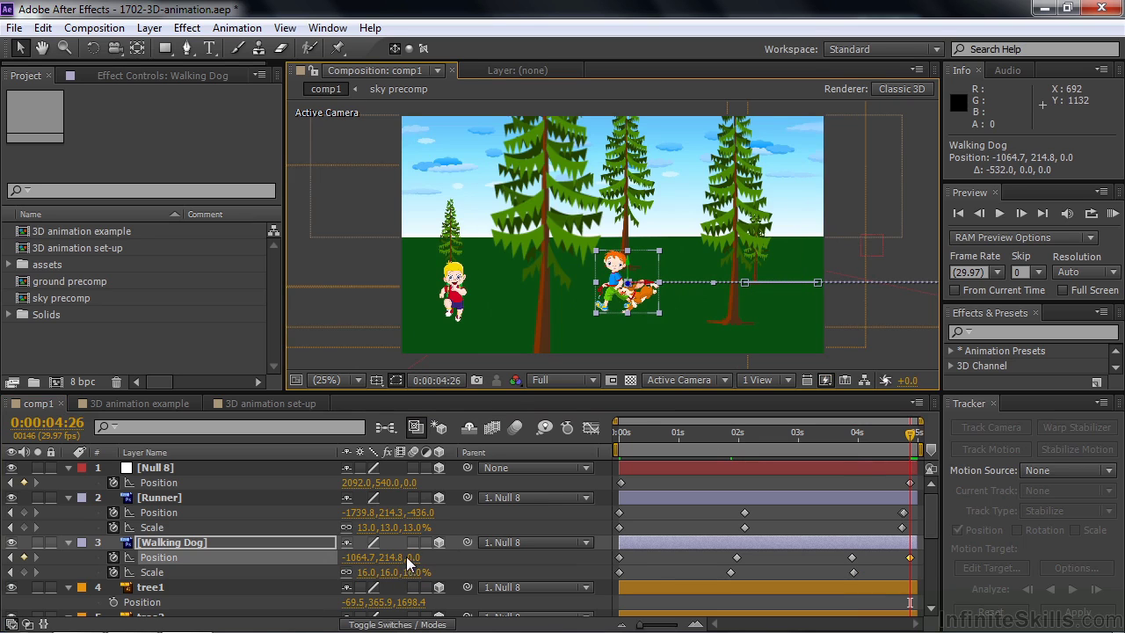
{"action": "left_click_drag", "start_coordinate": [412, 557], "coordinate": [277, 558]}
{"action": "left_click_drag", "start_coordinate": [3, 530], "coordinate": [0, 526]}
{"action": "left_click_drag", "start_coordinate": [409, 576], "coordinate": [409, 577]}
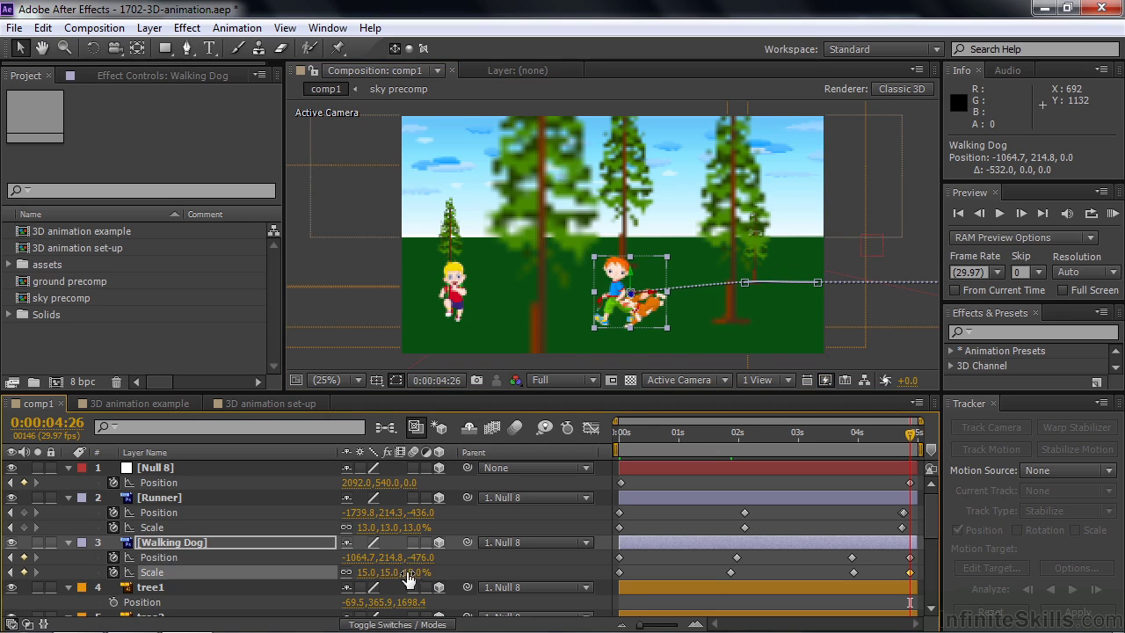
Preview the comp1 animation from 0:00:00:00, check the characters around three seconds, and return to the start
{"action": "left_click_drag", "start_coordinate": [910, 440], "coordinate": [618, 435]}
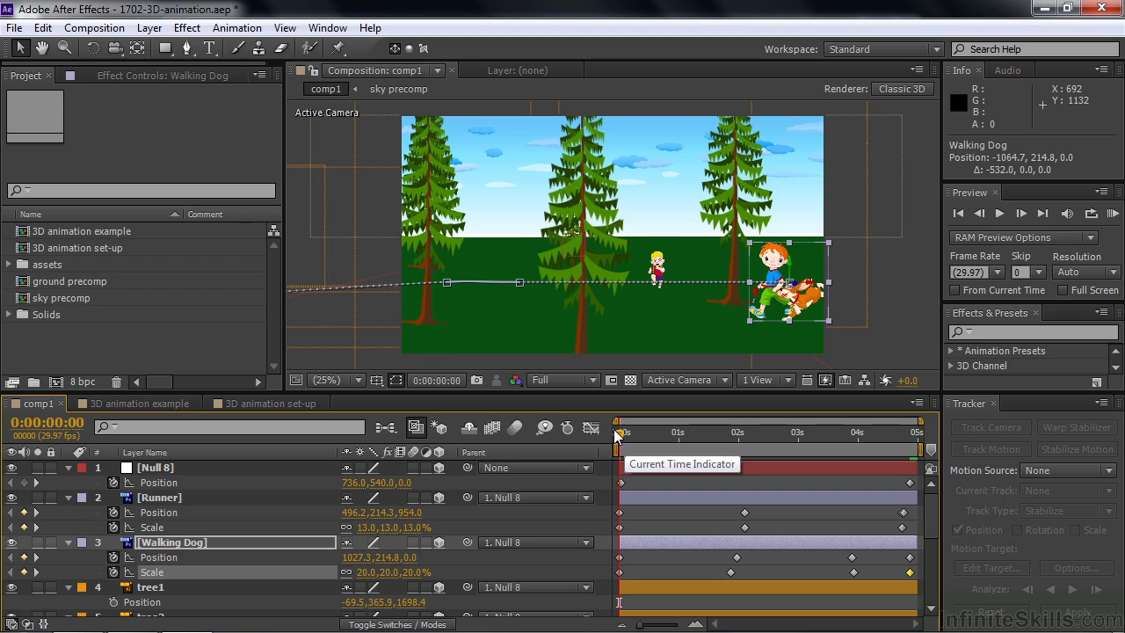
{"action": "key", "text": "KP_0"}
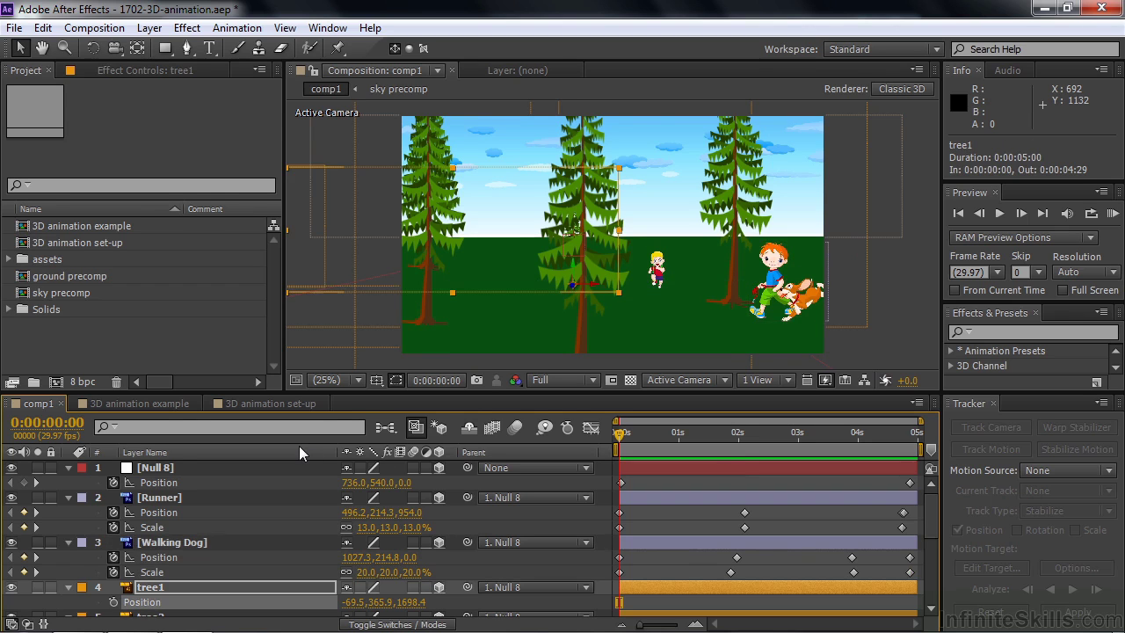
{"action": "left_click", "coordinate": [297, 447]}
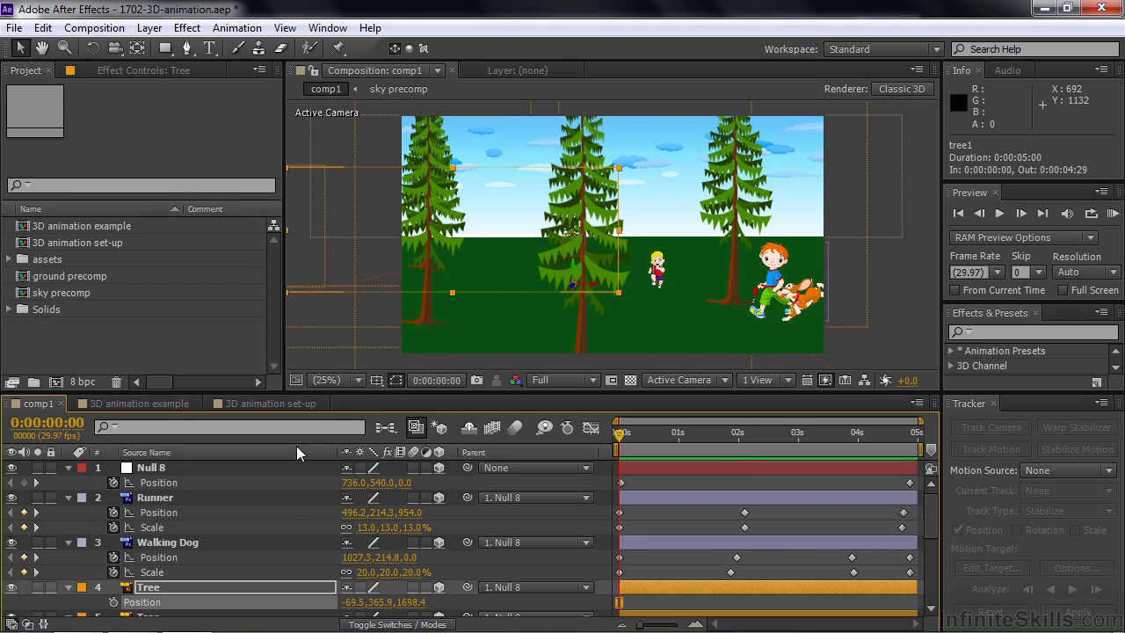
{"action": "key", "text": "space"}
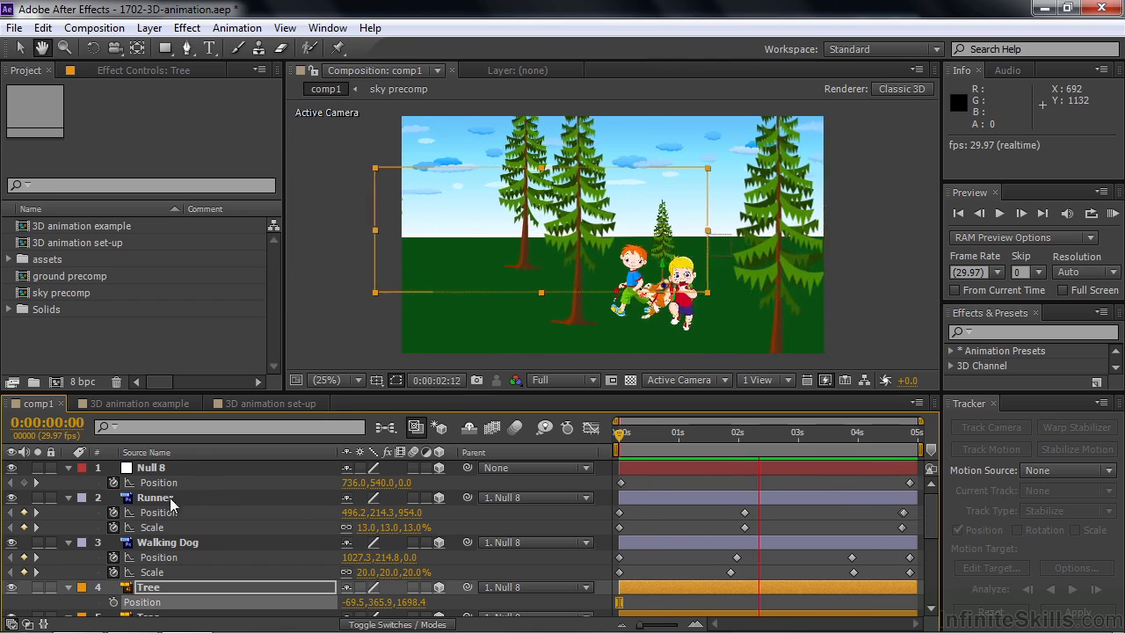
{"action": "key", "text": "space"}
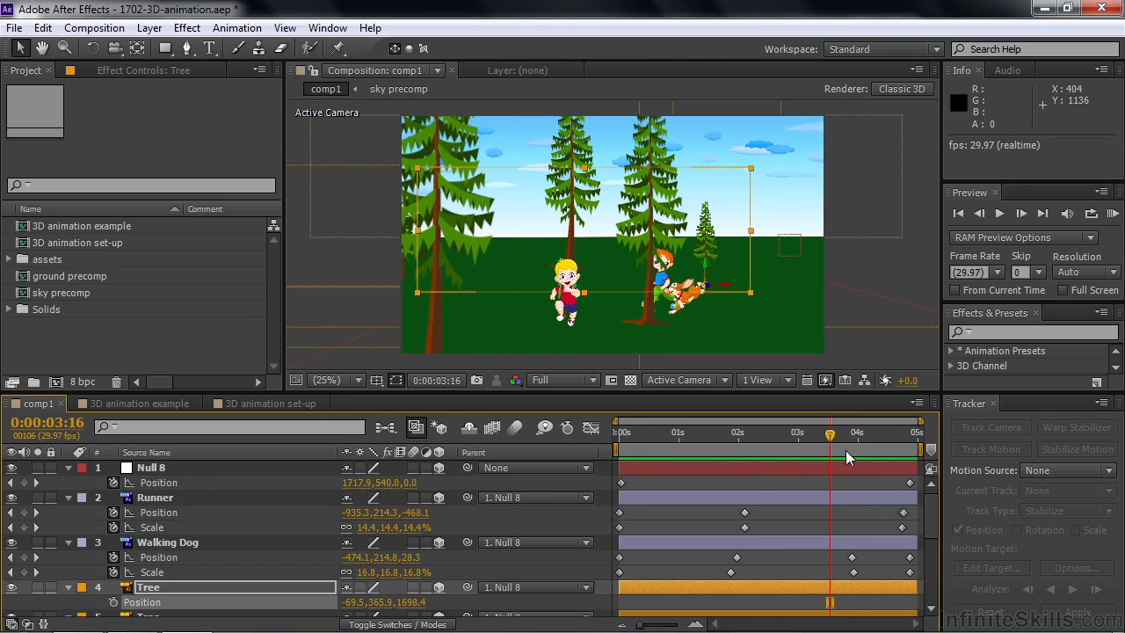
{"action": "mouse_move", "coordinate": [835, 436]}
{"action": "left_mouse_down"}
{"action": "mouse_move", "coordinate": [625, 445]}
{"action": "mouse_move", "coordinate": [695, 447]}
{"action": "mouse_move", "coordinate": [826, 424]}
{"action": "left_mouse_up"}
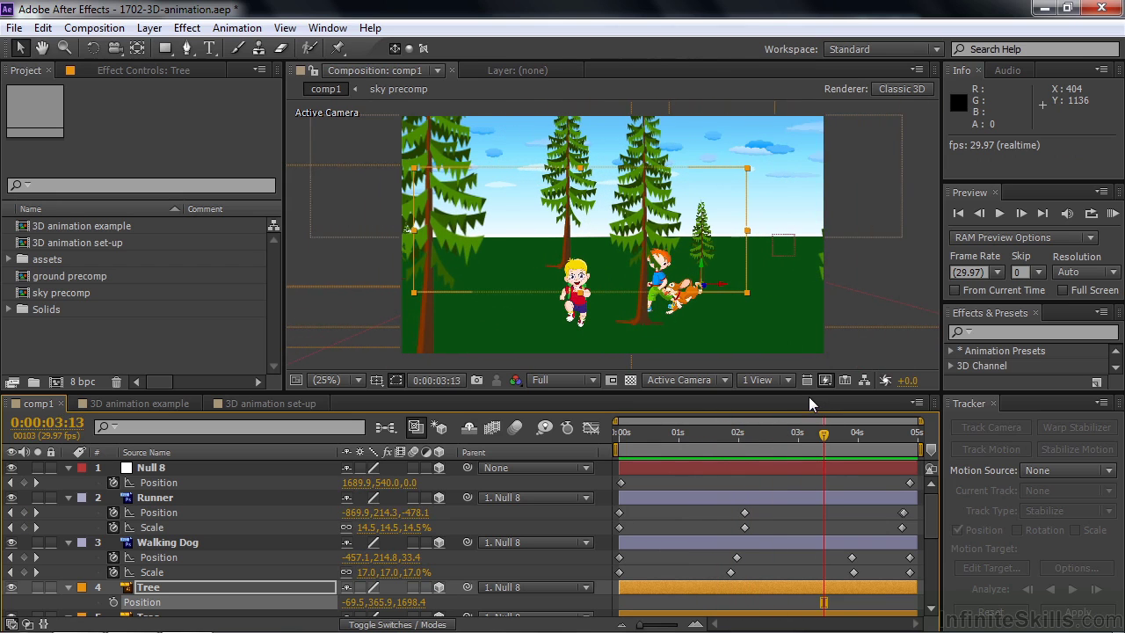
{"action": "left_click", "coordinate": [737, 434]}
{"action": "mouse_move", "coordinate": [737, 442]}
{"action": "left_mouse_down"}
{"action": "mouse_move", "coordinate": [752, 449]}
{"action": "mouse_move", "coordinate": [600, 450]}
{"action": "left_mouse_up"}
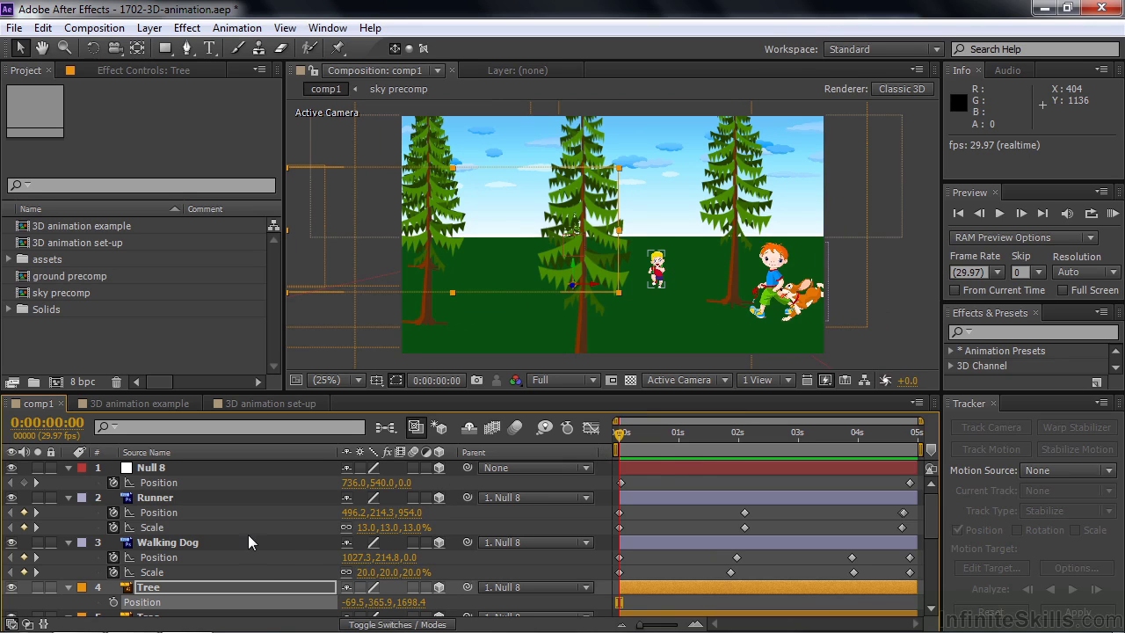
Duplicate the Runner layer and apply the Drop Shadow effect to the lower copy
{"action": "left_click", "coordinate": [154, 498]}
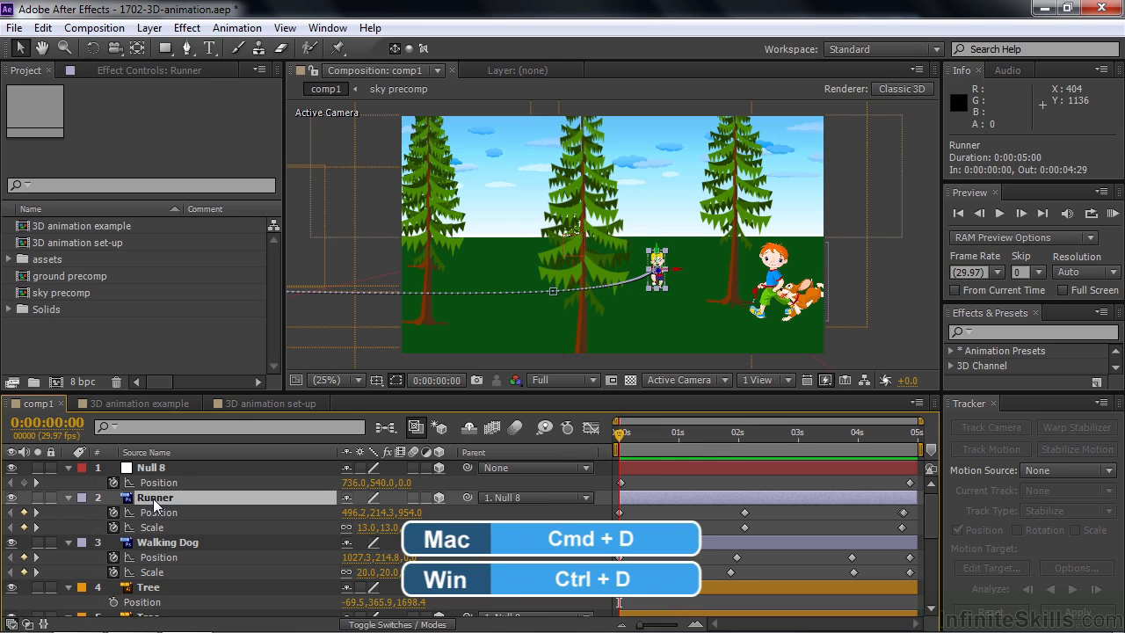
{"action": "key", "text": "ctrl+d"}
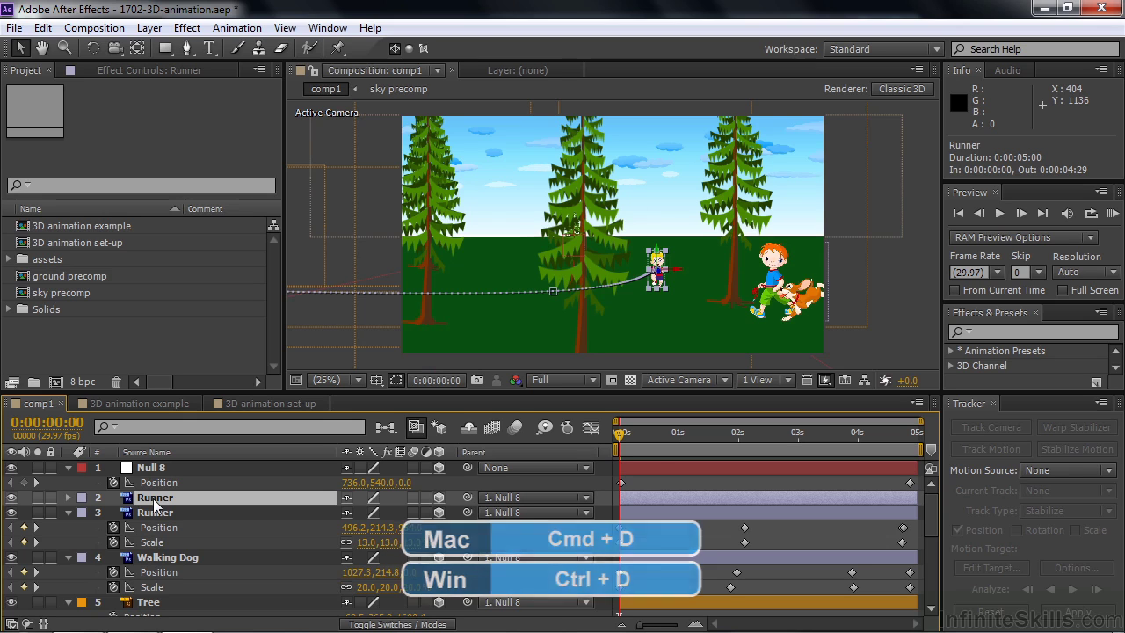
{"action": "mouse_move", "coordinate": [153, 499]}
{"action": "left_mouse_down"}
{"action": "mouse_move", "coordinate": [148, 514]}
{"action": "mouse_move", "coordinate": [153, 498]}
{"action": "left_mouse_up"}
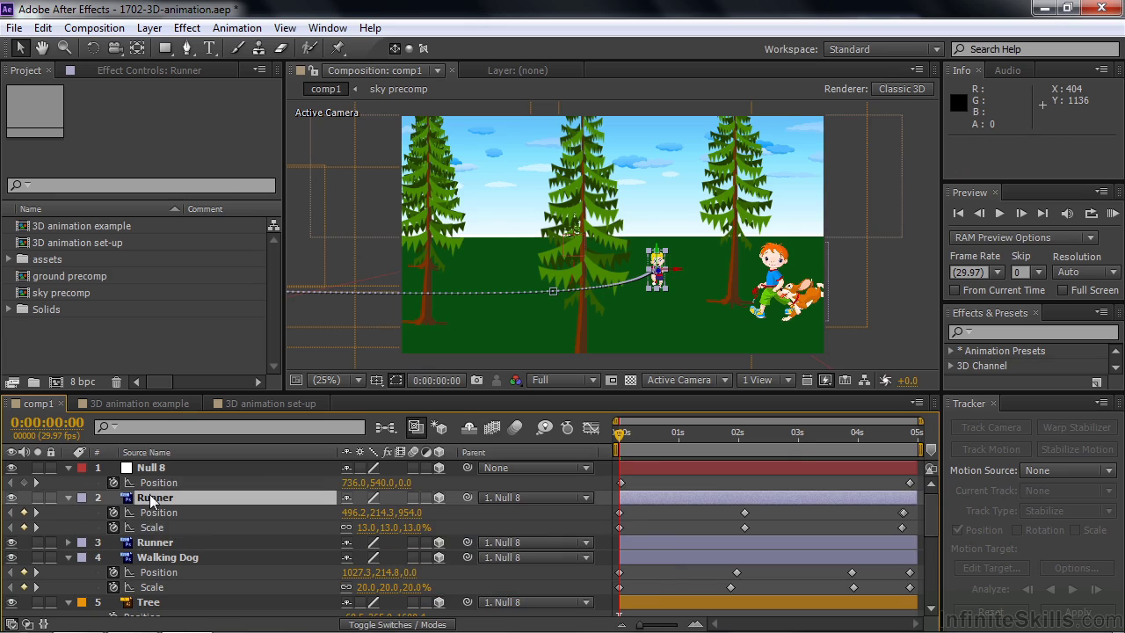
{"action": "left_click", "coordinate": [145, 543]}
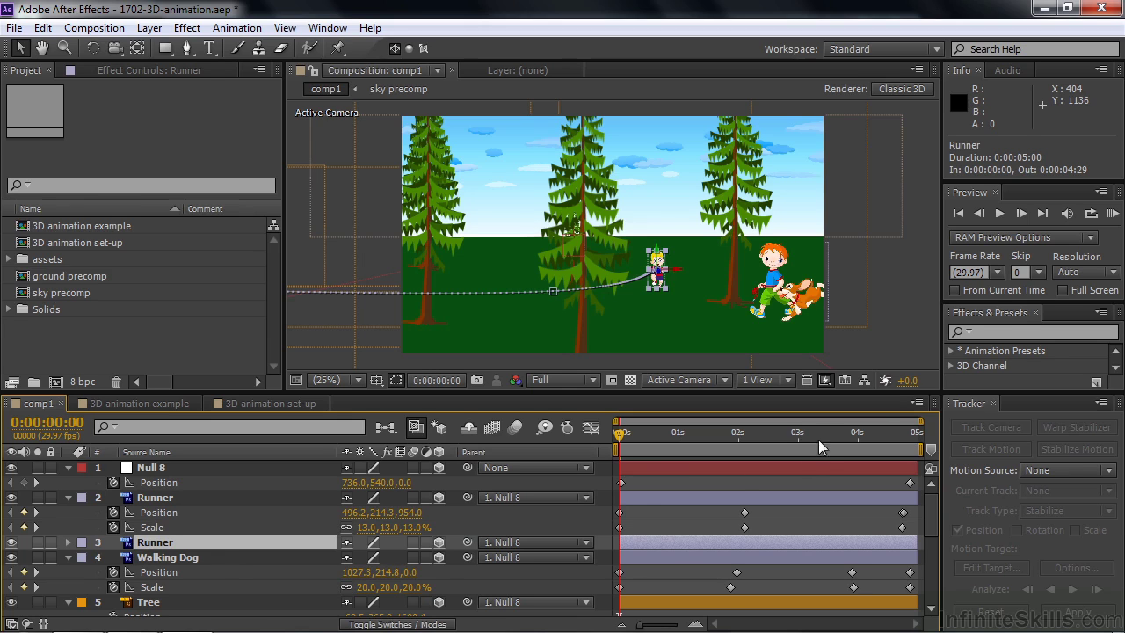
{"action": "left_click", "coordinate": [1012, 332]}
{"action": "type", "text": "drop sha"}
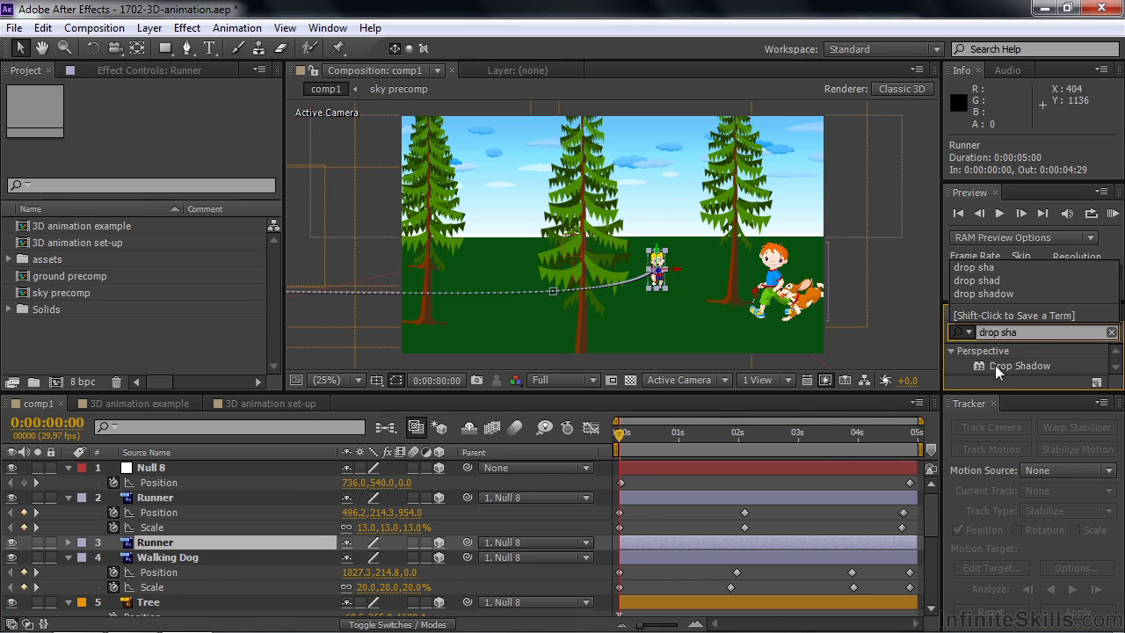
{"action": "left_click_drag", "start_coordinate": [995, 365], "coordinate": [185, 546]}
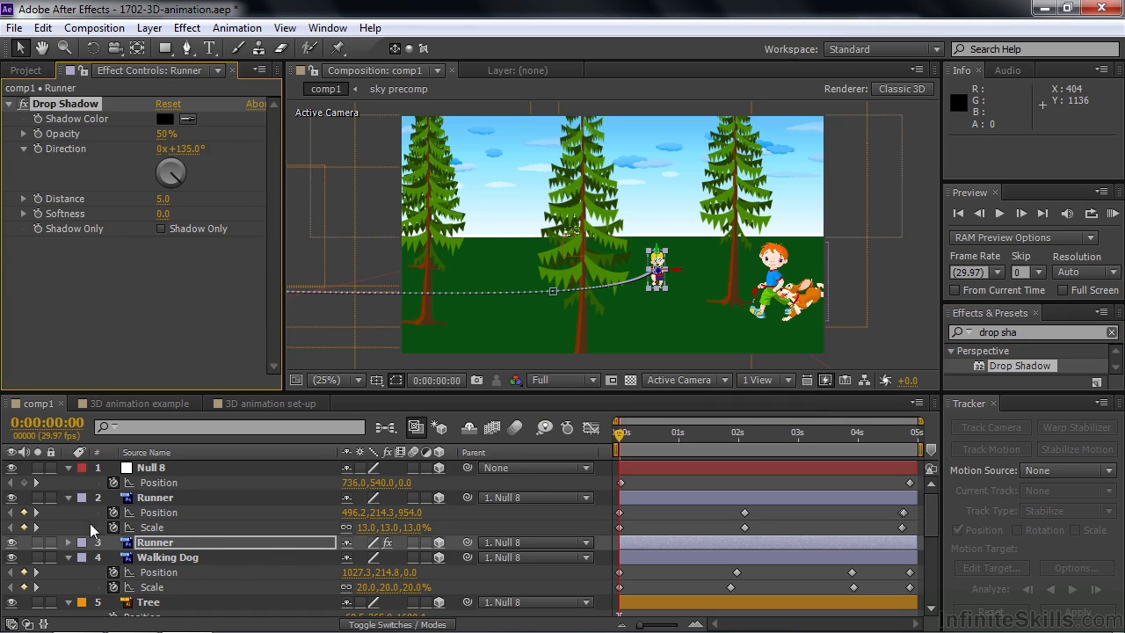
Hide the upper Runner layer and turn on Shadow Only in the lower Runner's Drop Shadow
{"action": "left_click", "coordinate": [13, 500]}
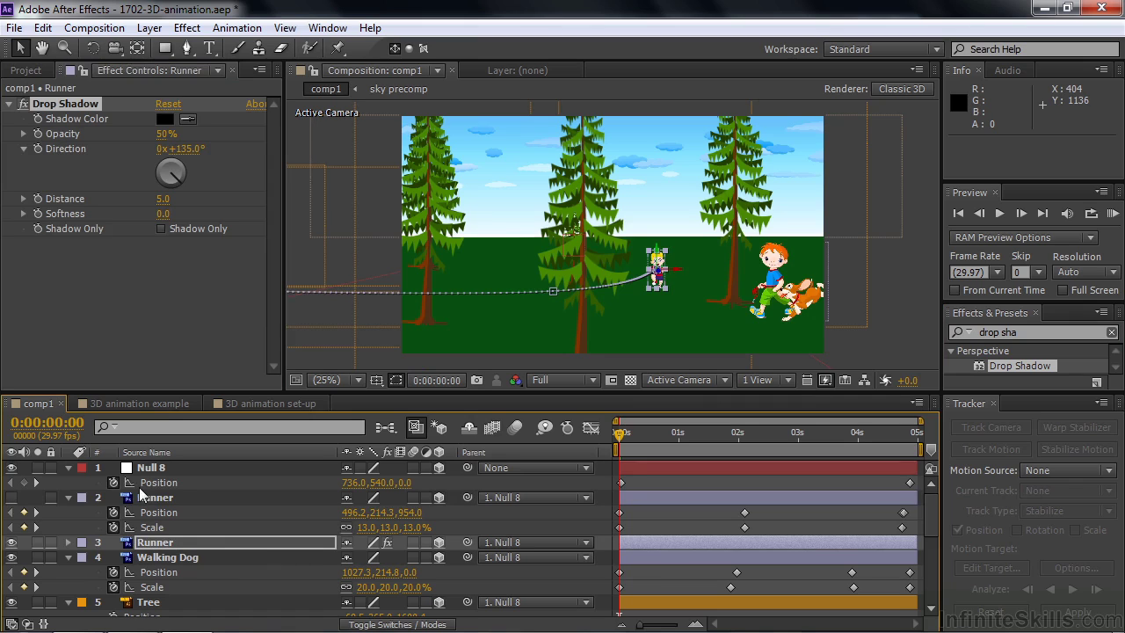
{"action": "left_click", "coordinate": [161, 229]}
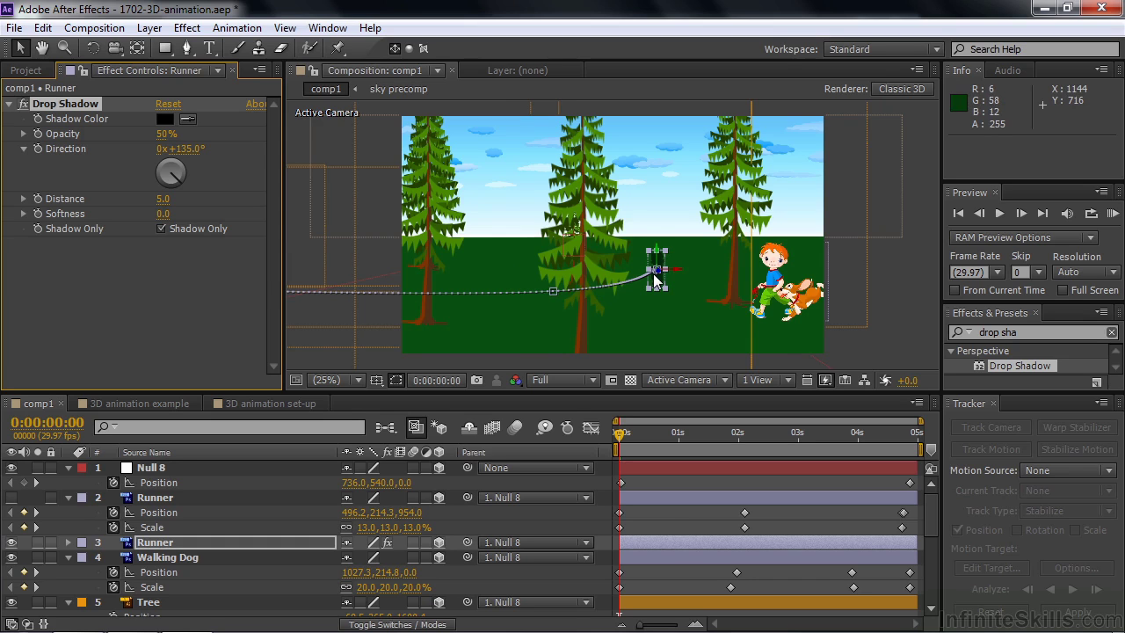
{"action": "key", "text": "period"}
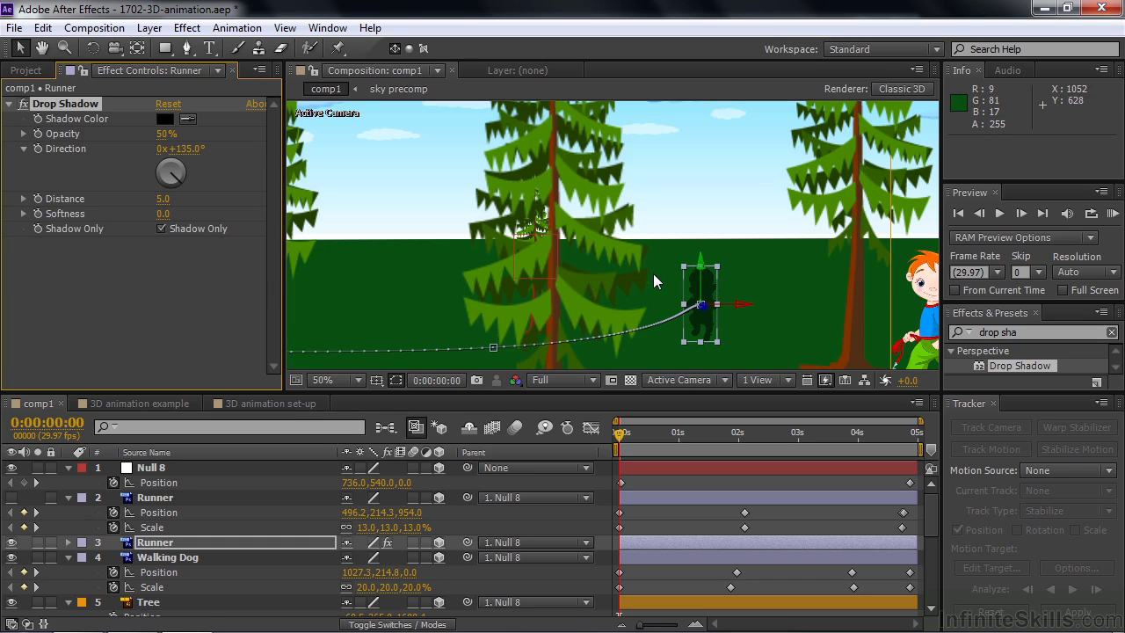
{"action": "left_click", "coordinate": [12, 498]}
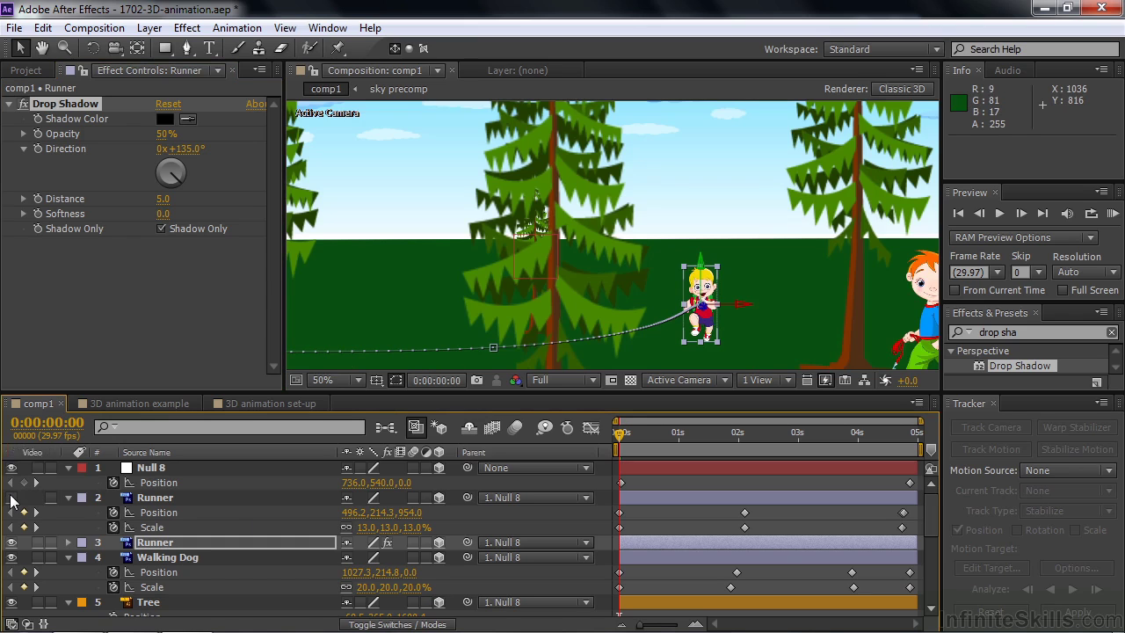
{"action": "left_click", "coordinate": [12, 497]}
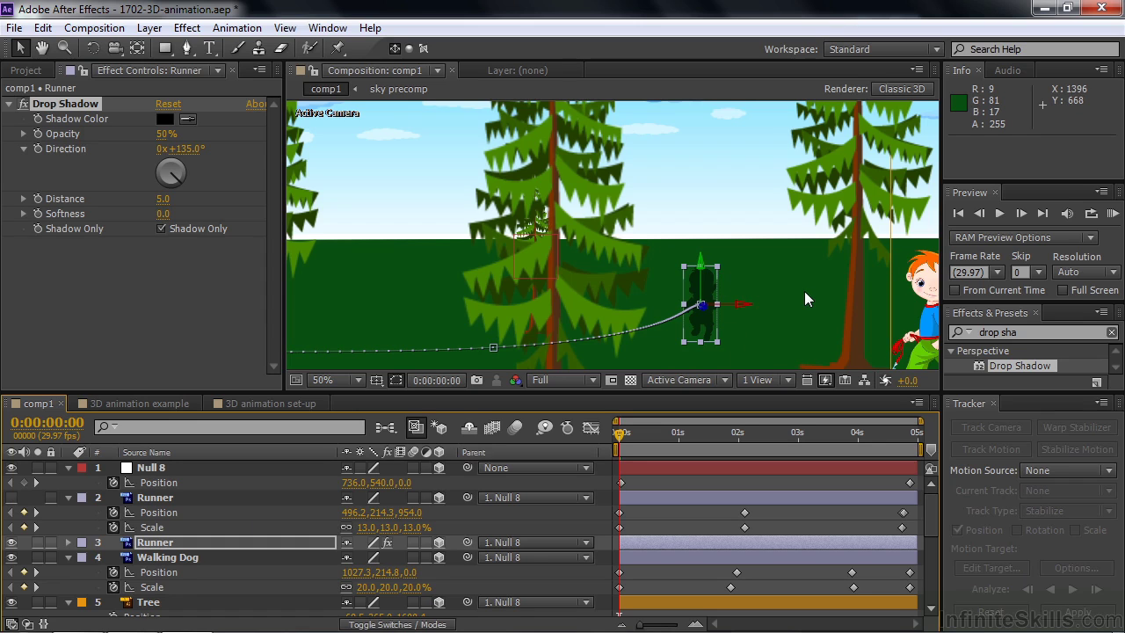
Apply Corner Pin to the lower Runner and slant its shadow with Upper Left about 898, 815 and Upper Right about 2053, 898
{"action": "left_click", "coordinate": [983, 333]}
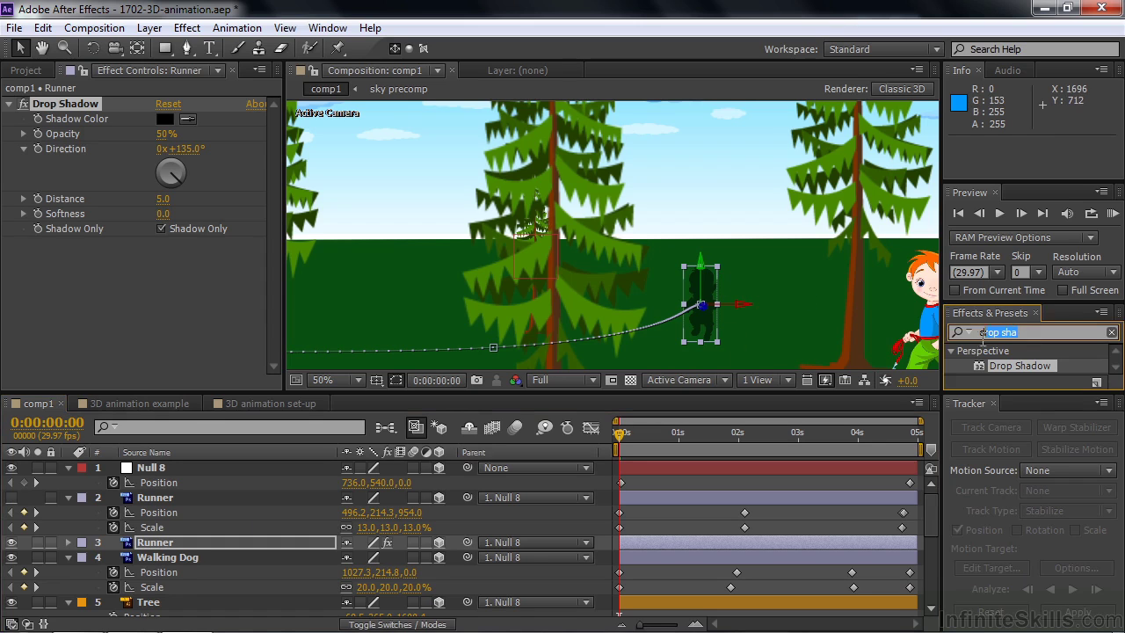
{"action": "type", "text": "corner pin"}
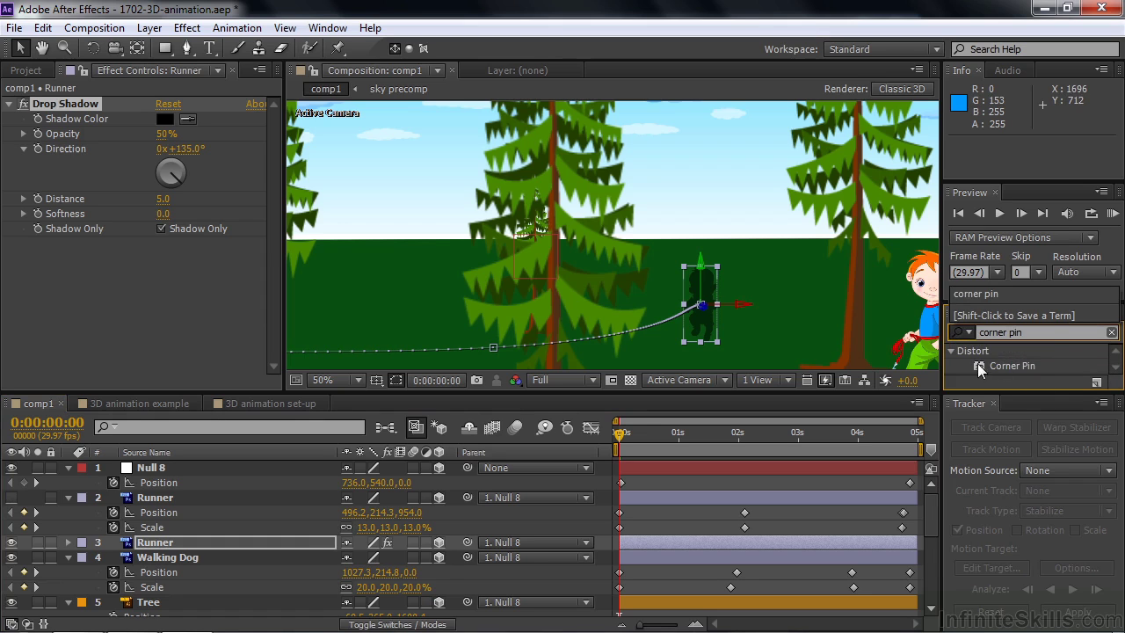
{"action": "left_click_drag", "start_coordinate": [977, 363], "coordinate": [187, 548]}
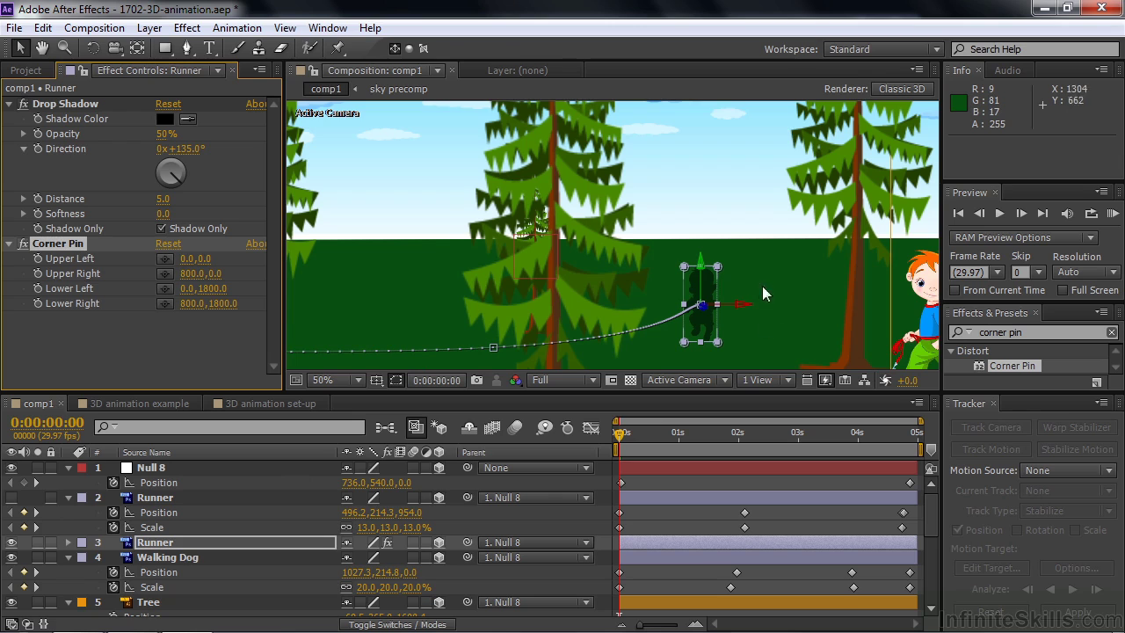
{"action": "left_click_drag", "start_coordinate": [718, 268], "coordinate": [761, 297]}
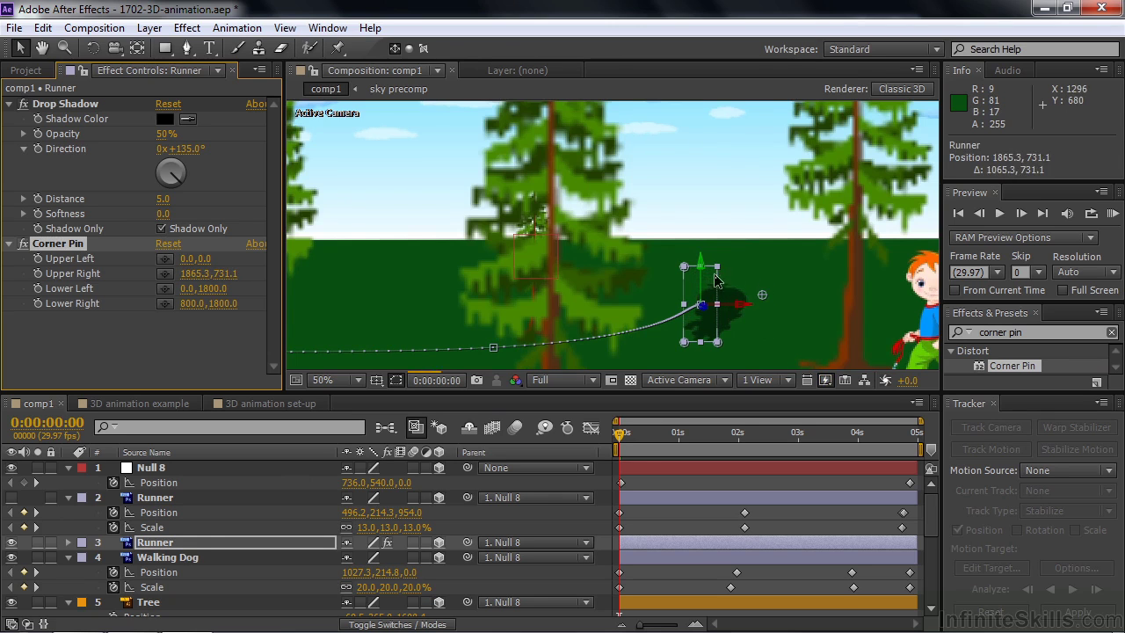
{"action": "left_click_drag", "start_coordinate": [685, 267], "coordinate": [772, 304]}
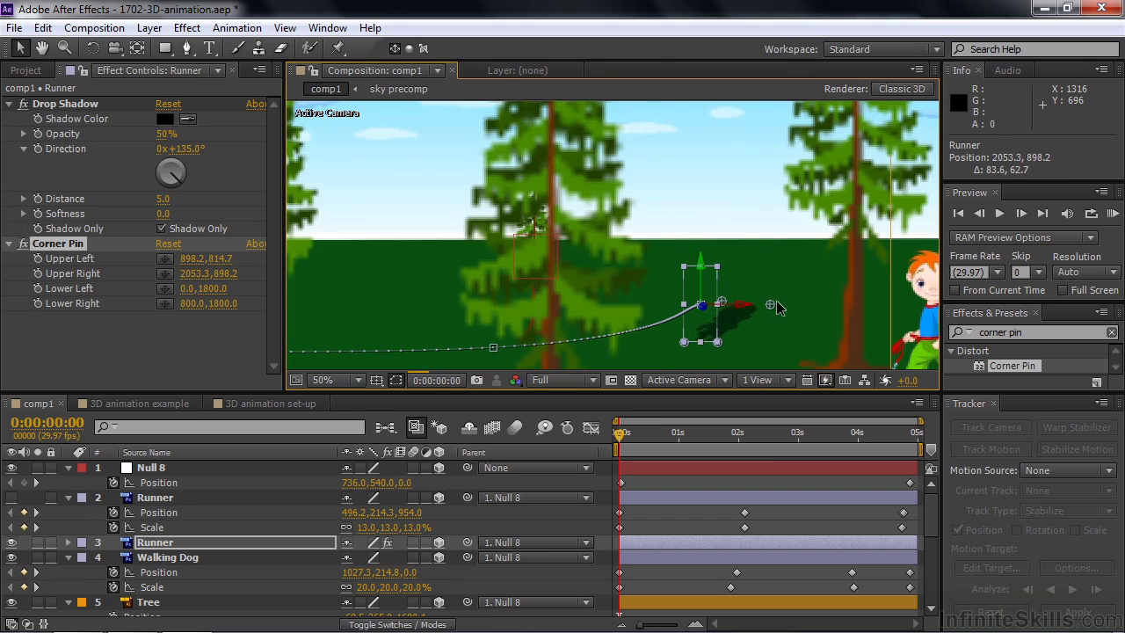
Set the shadow's Softness to 223 and Opacity to 46%, and make the upper Runner layer visible again
{"action": "left_click_drag", "start_coordinate": [161, 216], "coordinate": [241, 217]}
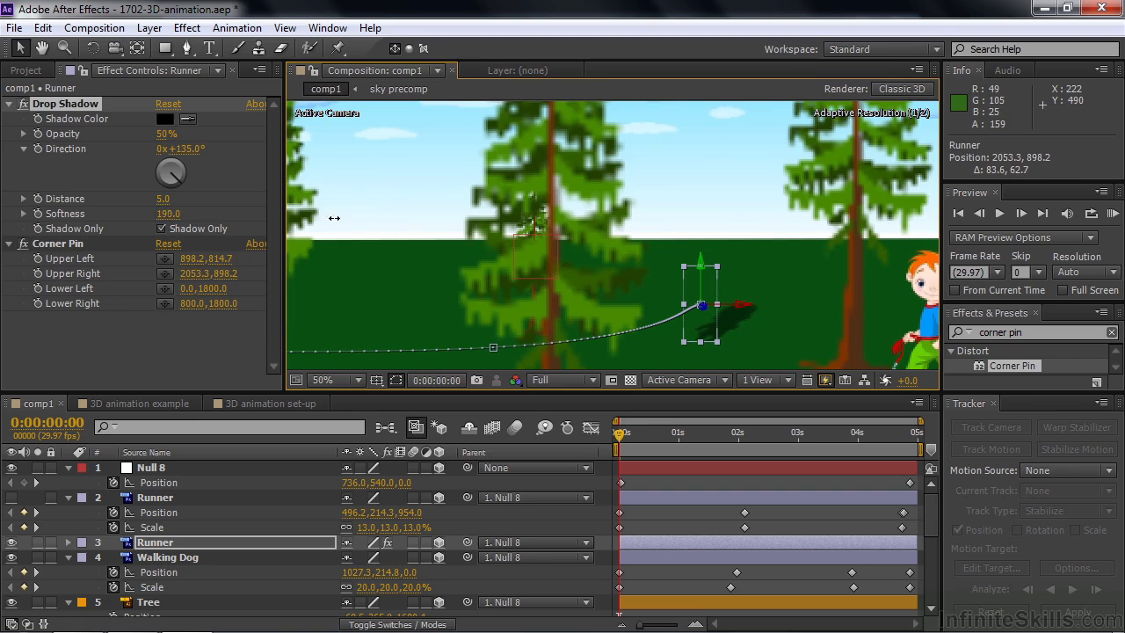
{"action": "left_click_drag", "start_coordinate": [334, 217], "coordinate": [356, 221]}
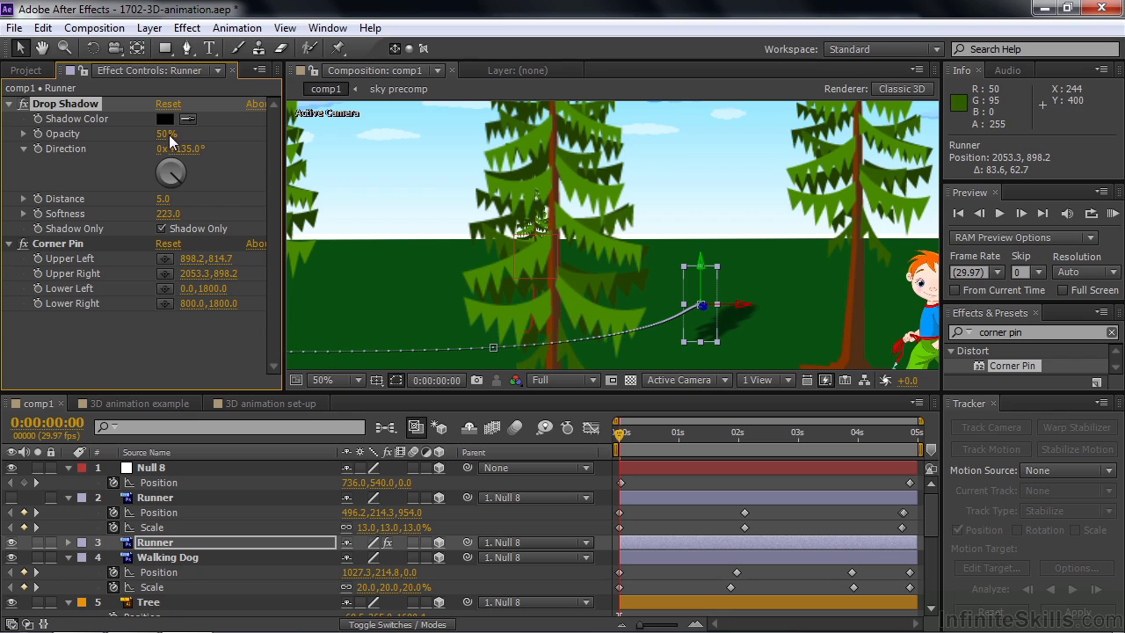
{"action": "left_click_drag", "start_coordinate": [163, 143], "coordinate": [159, 144]}
{"action": "left_click", "coordinate": [10, 498]}
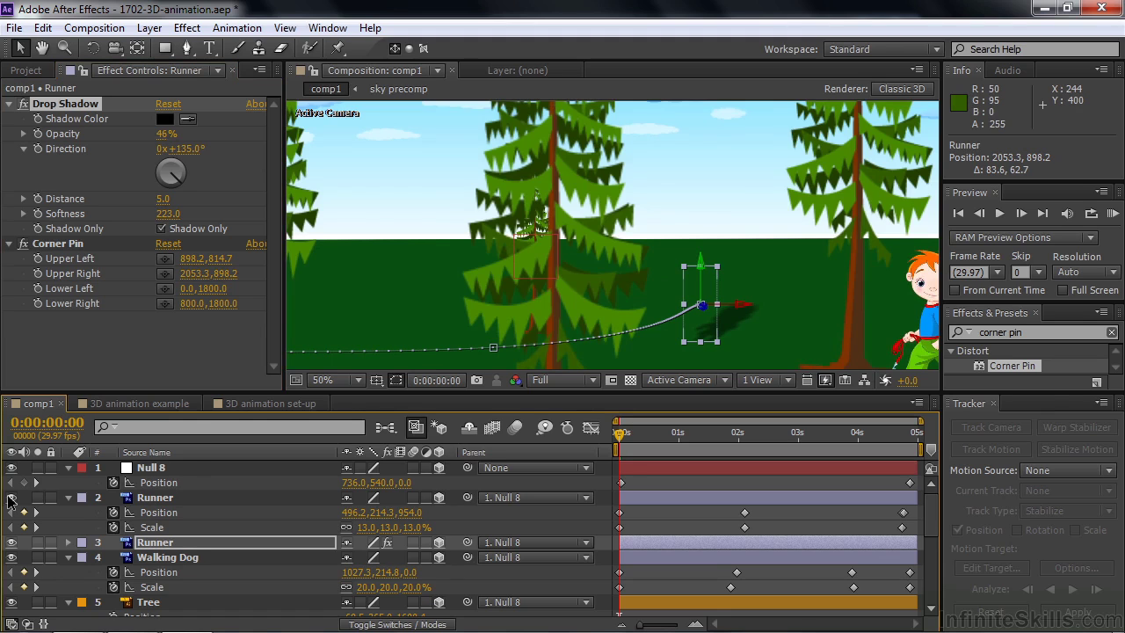
Reveal the shadow Runner's Position and Anchor Point, set its Y position to 207.3 at 0:00:00:00, and check the shadow at 0:00:03:10
{"action": "key", "text": "p"}
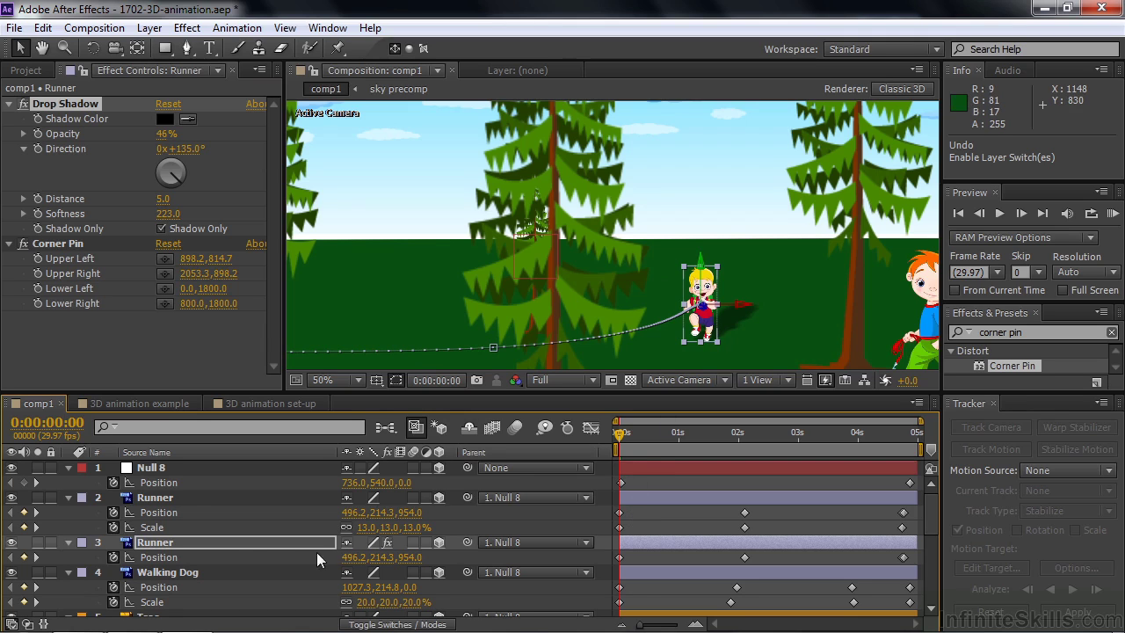
{"action": "left_click", "coordinate": [186, 542]}
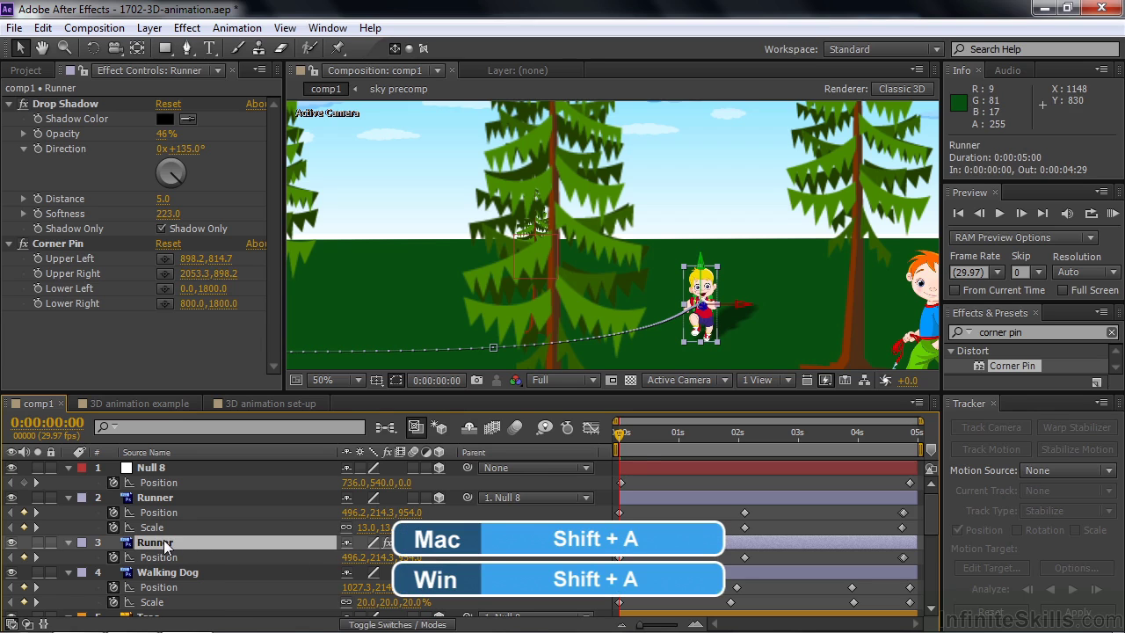
{"action": "key", "text": "shift+a"}
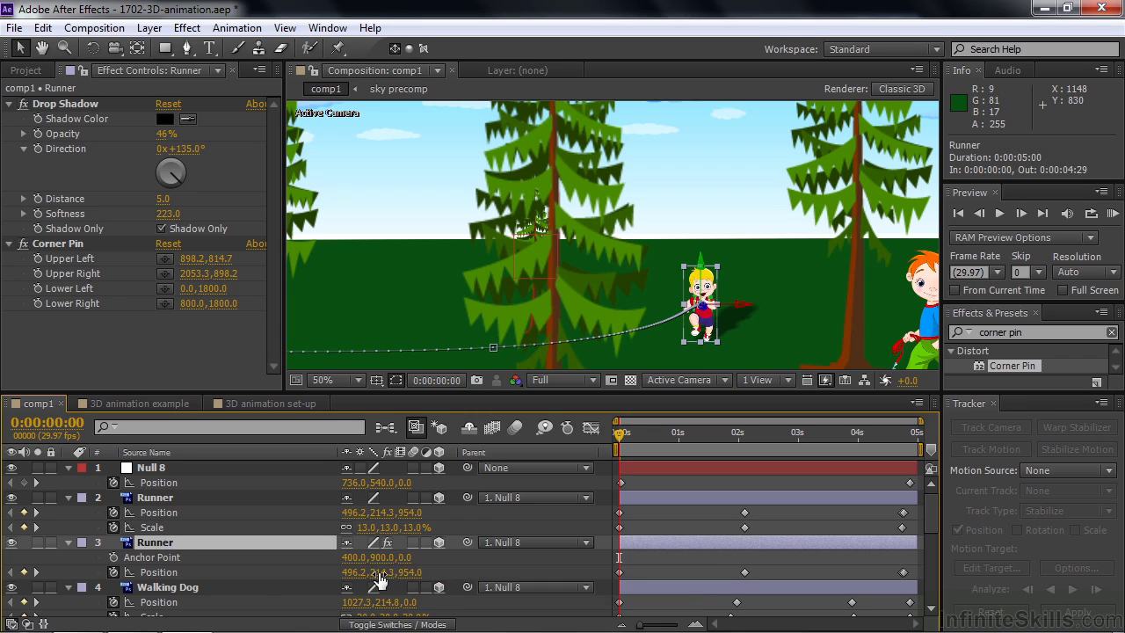
{"action": "left_click_drag", "start_coordinate": [380, 575], "coordinate": [360, 582]}
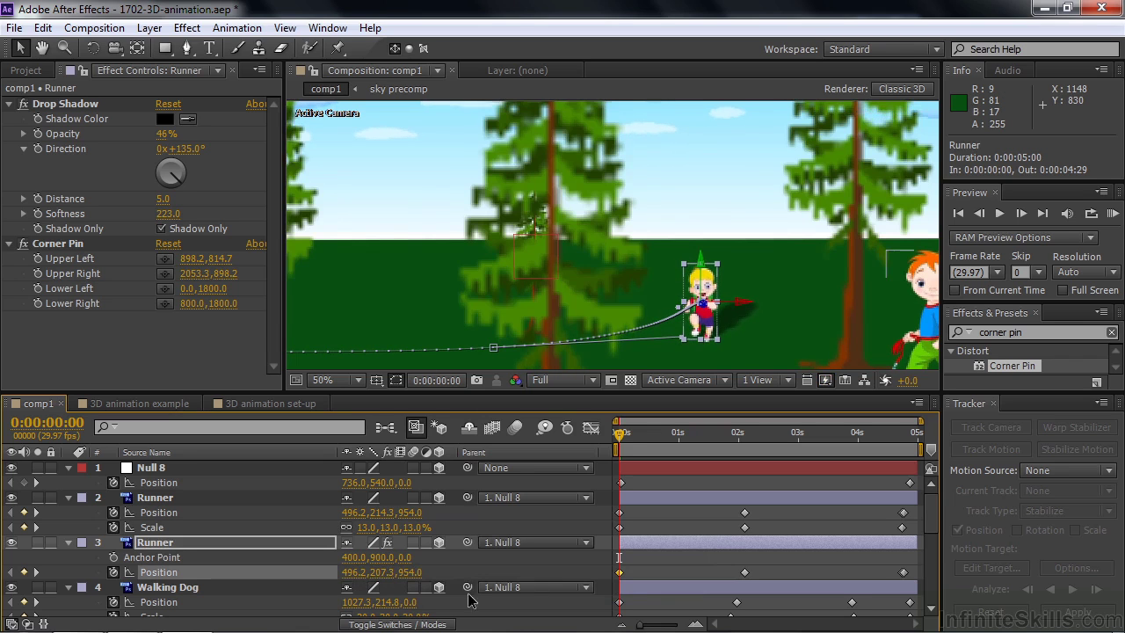
{"action": "left_click_drag", "start_coordinate": [617, 440], "coordinate": [818, 457]}
{"action": "key", "text": "shift+slash"}
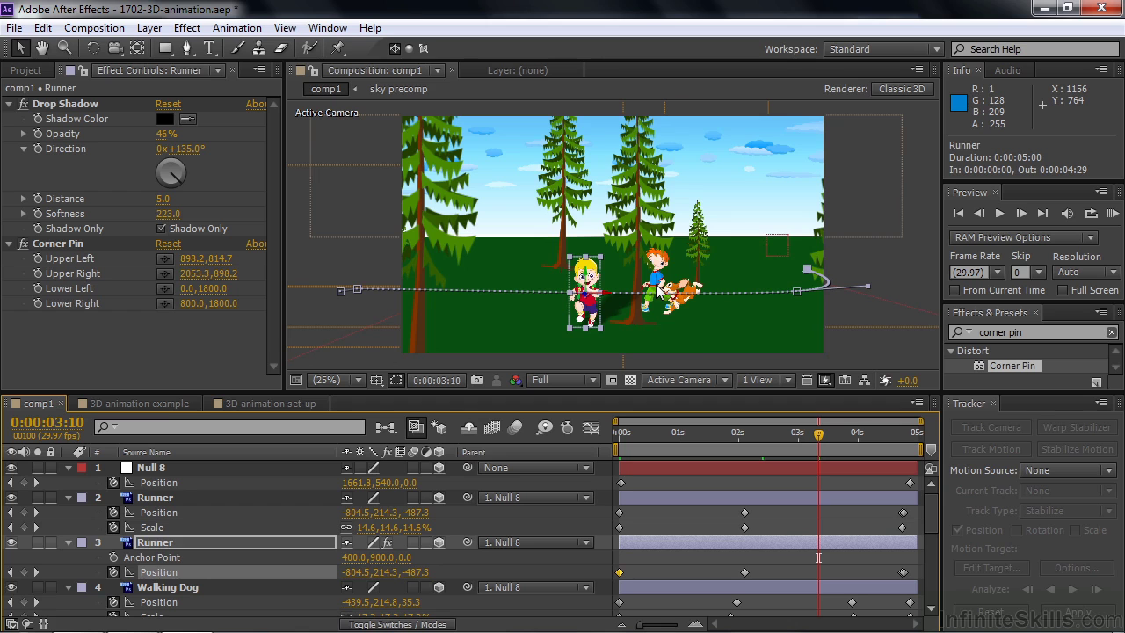
Review the 3D animation example composition through to its last frame and reveal the keyframed properties of its layers
{"action": "left_click", "coordinate": [144, 403]}
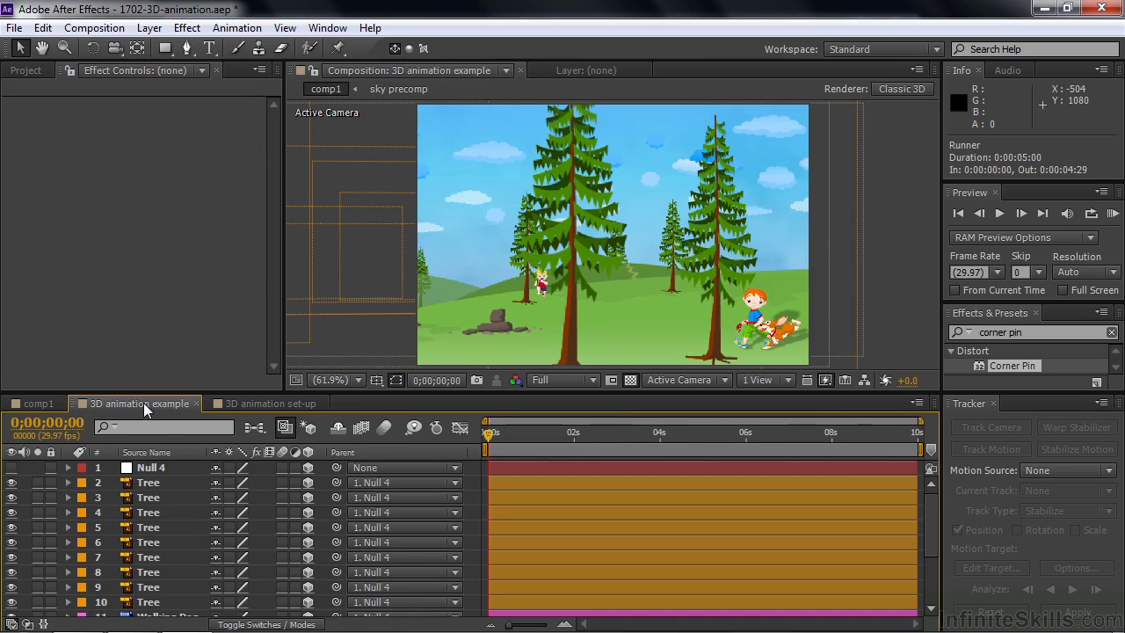
{"action": "left_click_drag", "start_coordinate": [489, 434], "coordinate": [765, 451]}
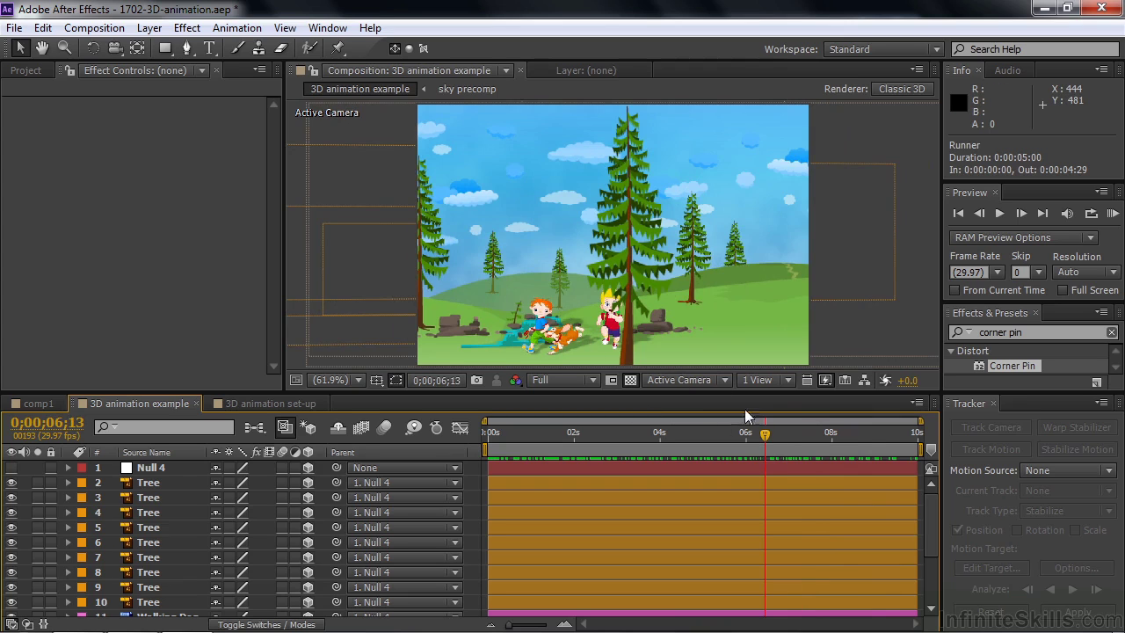
{"action": "left_click_drag", "start_coordinate": [768, 435], "coordinate": [954, 454]}
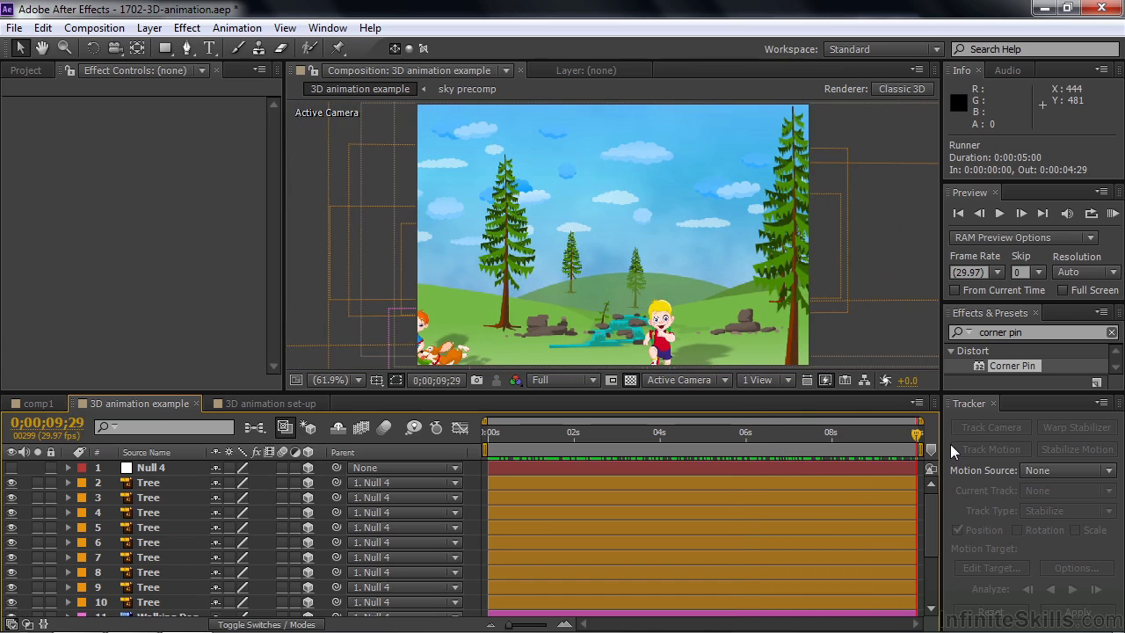
{"action": "key", "text": "u"}
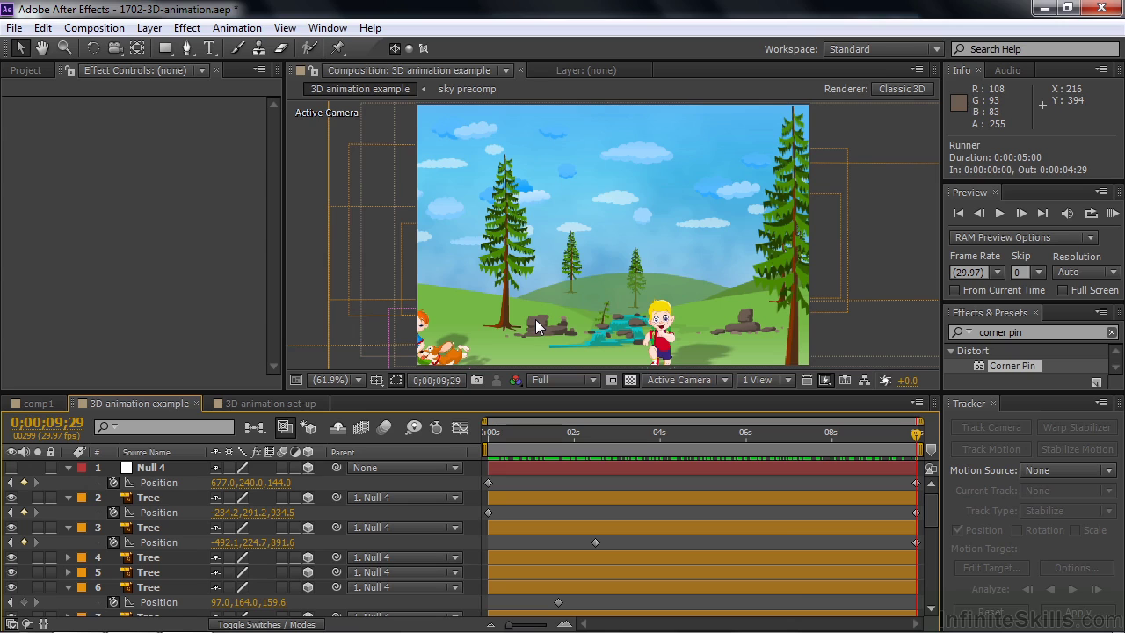
Inspect the example scene's layer depth in Custom View 1, and return to the Active Camera view
{"action": "left_click", "coordinate": [729, 379]}
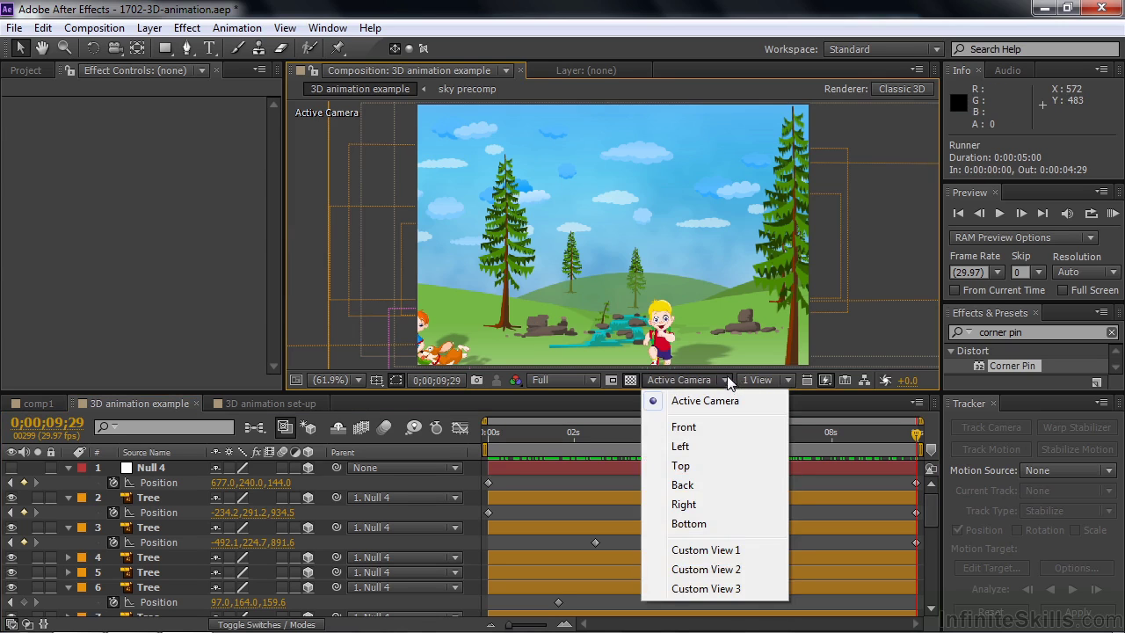
{"action": "left_click", "coordinate": [737, 548]}
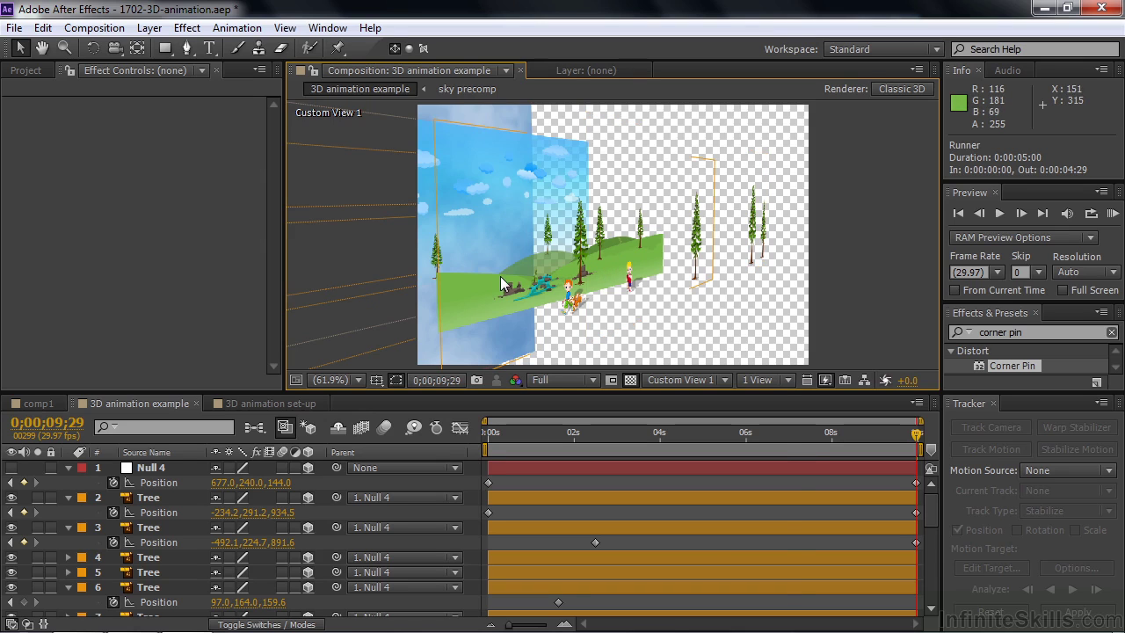
{"action": "left_click", "coordinate": [686, 380]}
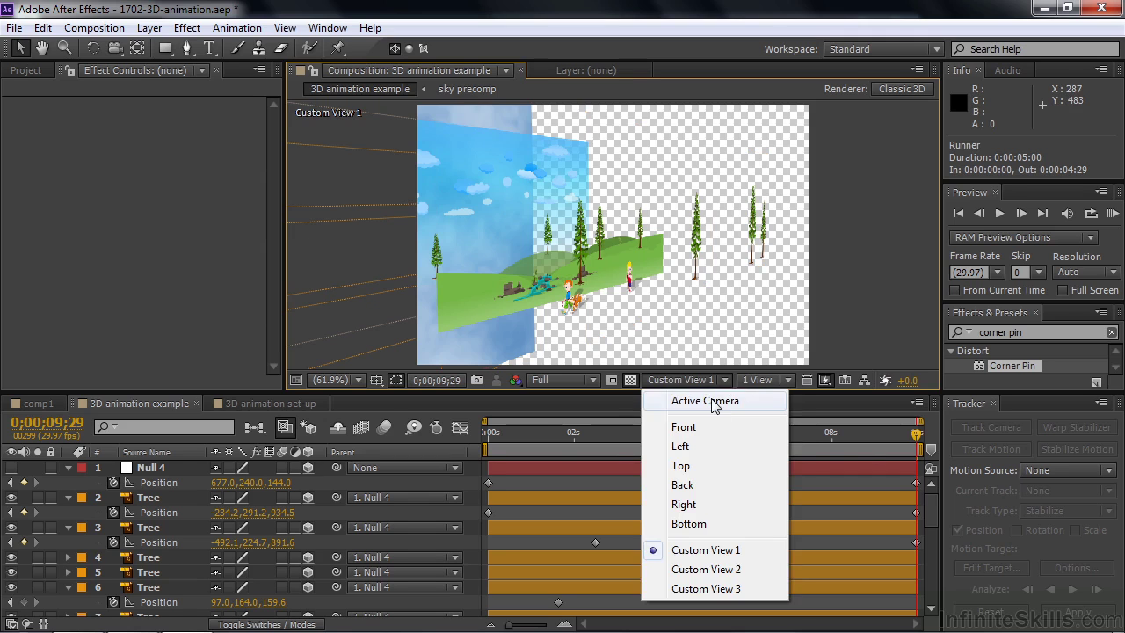
{"action": "left_click", "coordinate": [713, 403]}
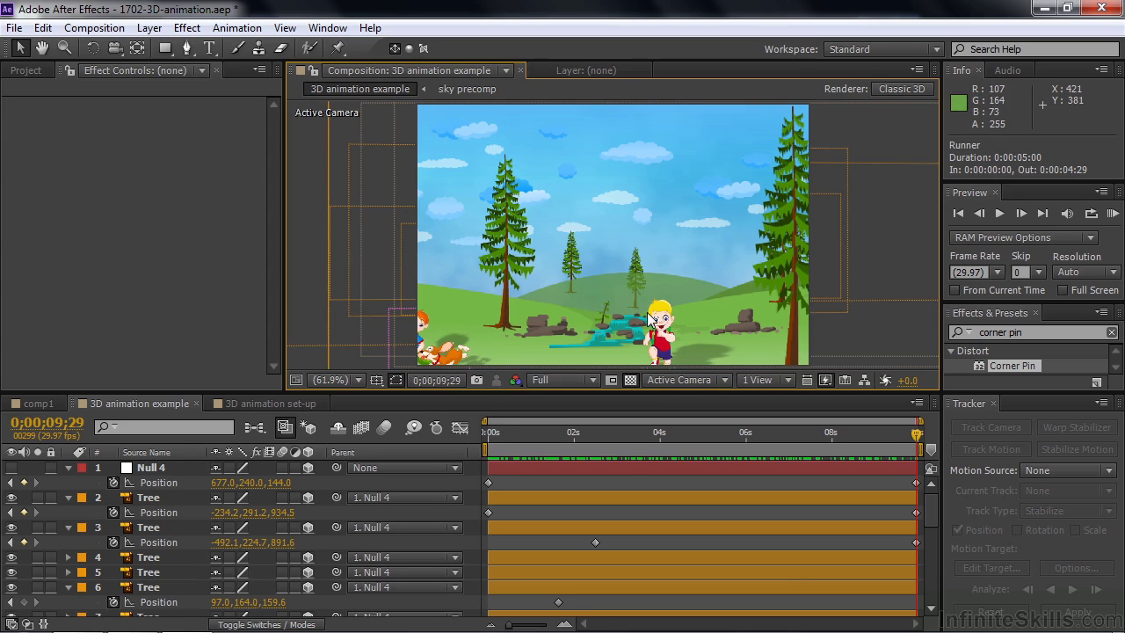
Scrub through the 3D animation example's timeline to review its motion, and switch to the 3D animation set-up composition
{"action": "left_click_drag", "start_coordinate": [501, 433], "coordinate": [927, 446]}
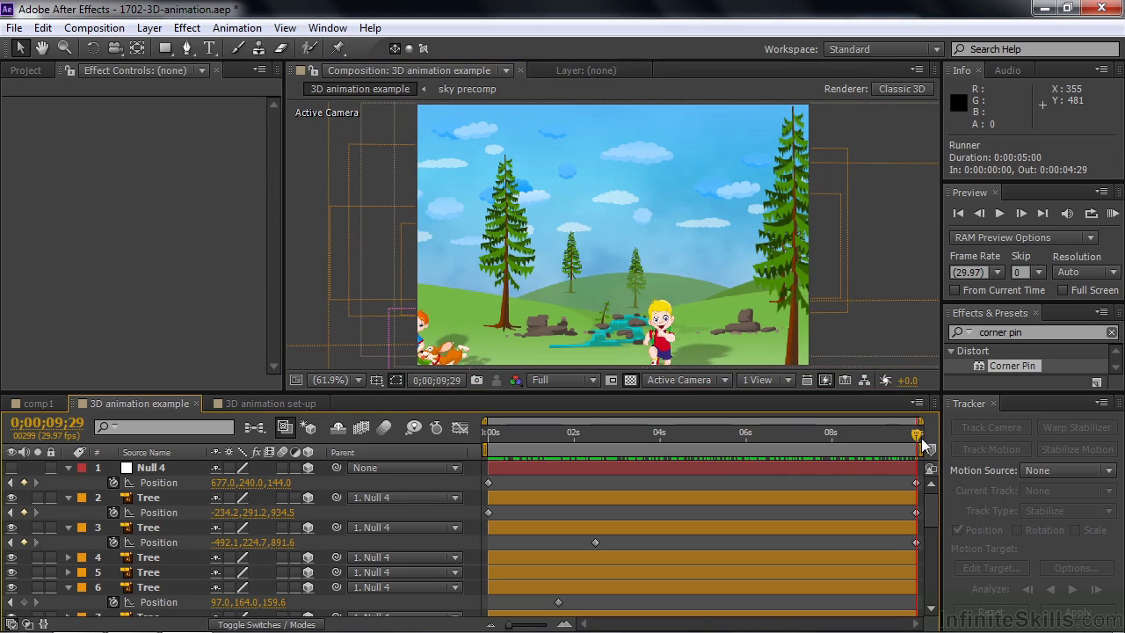
{"action": "left_click_drag", "start_coordinate": [918, 436], "coordinate": [846, 449]}
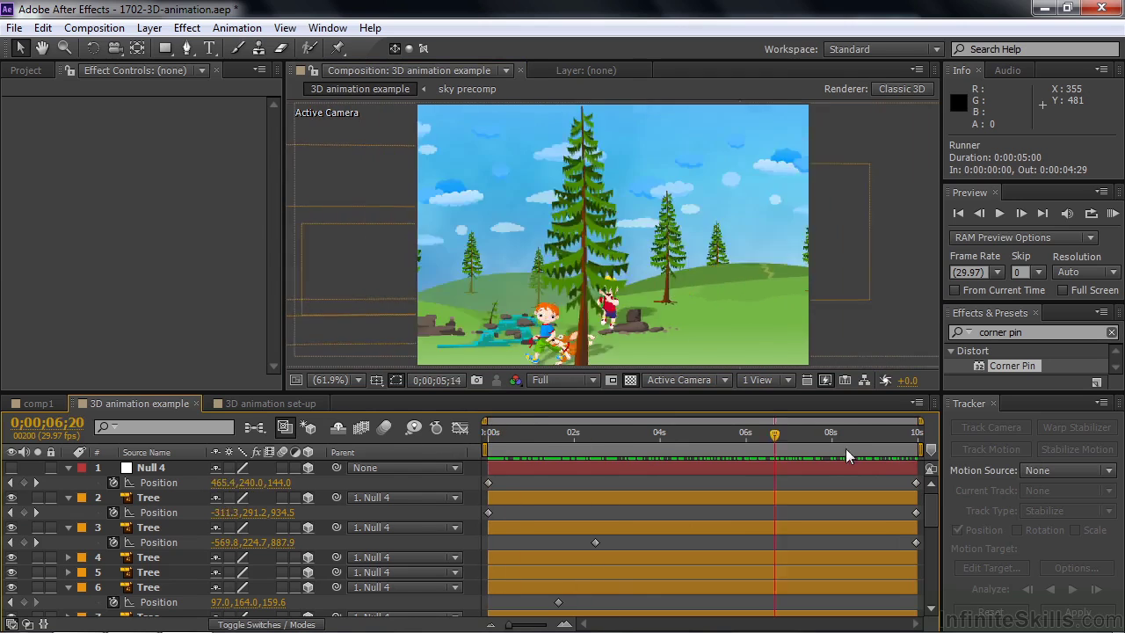
{"action": "left_click", "coordinate": [266, 404]}
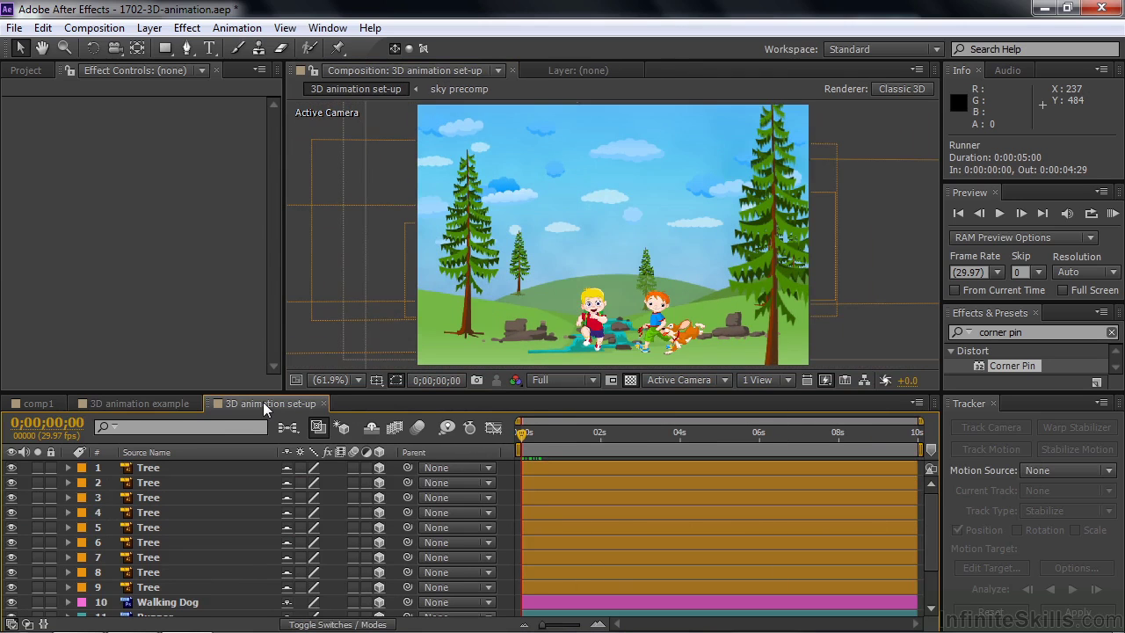